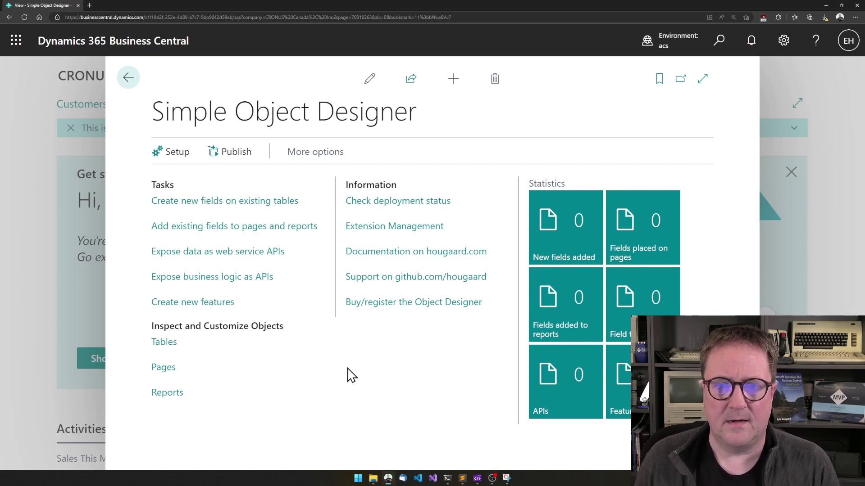
{"action": "key", "text": "alt+q"}
{"action": "type", "text": "cistomer"}
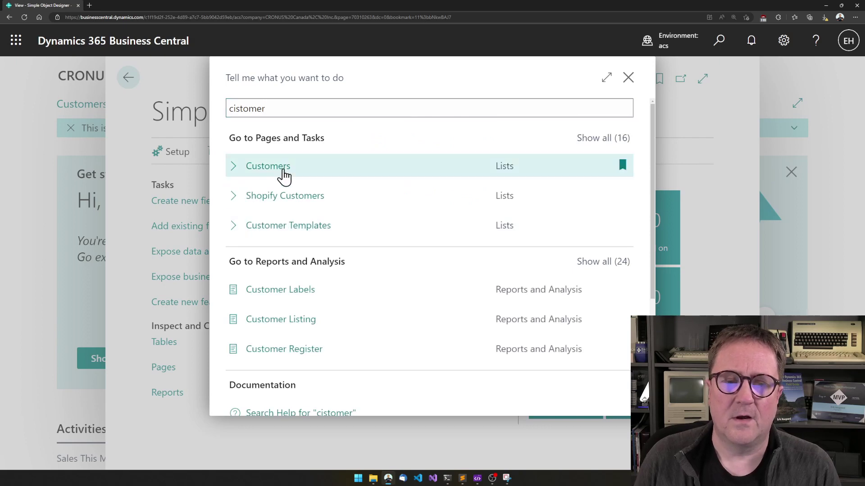
{"action": "left_click", "coordinate": [283, 171]}
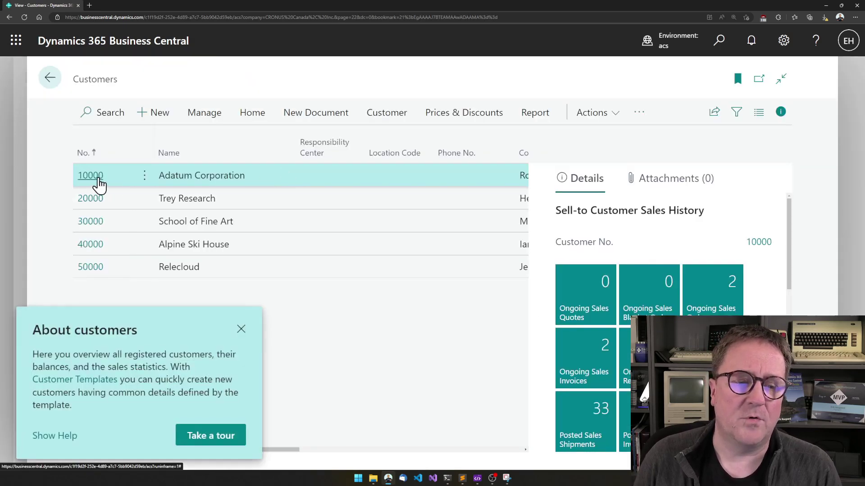
{"action": "left_click", "coordinate": [97, 178]}
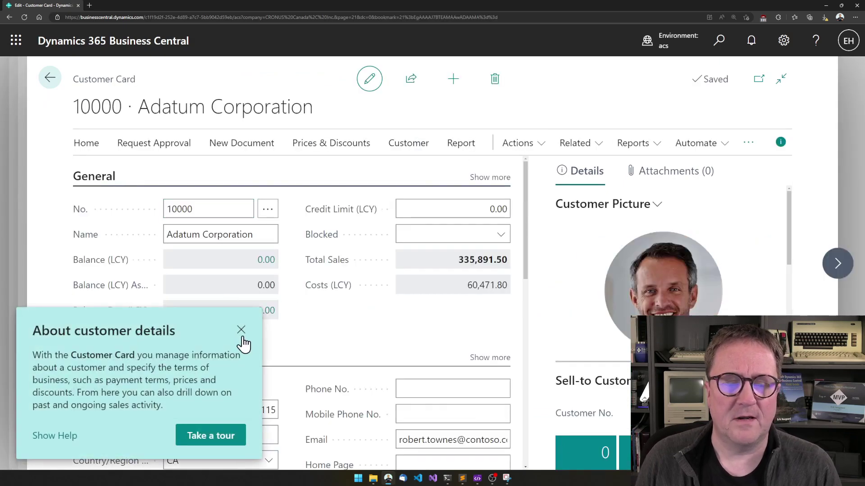
{"action": "left_click", "coordinate": [241, 332]}
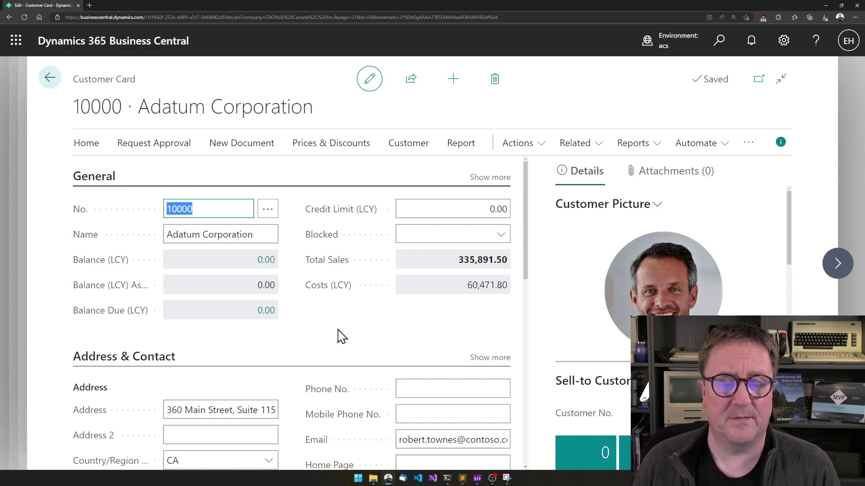
{"action": "key", "text": "Escape"}
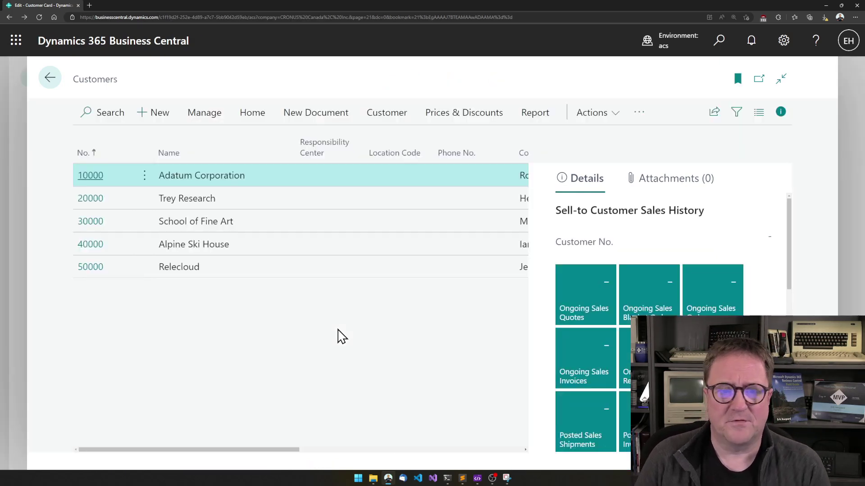
{"action": "left_click", "coordinate": [45, 83]}
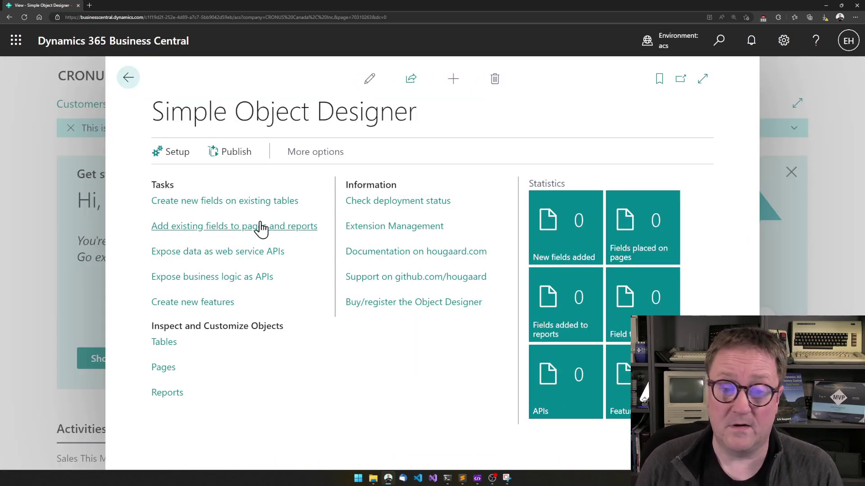
Add field JobCount to table 18 Customer as a FlowField captioned 'Job Count'.
{"action": "left_click", "coordinate": [207, 207]}
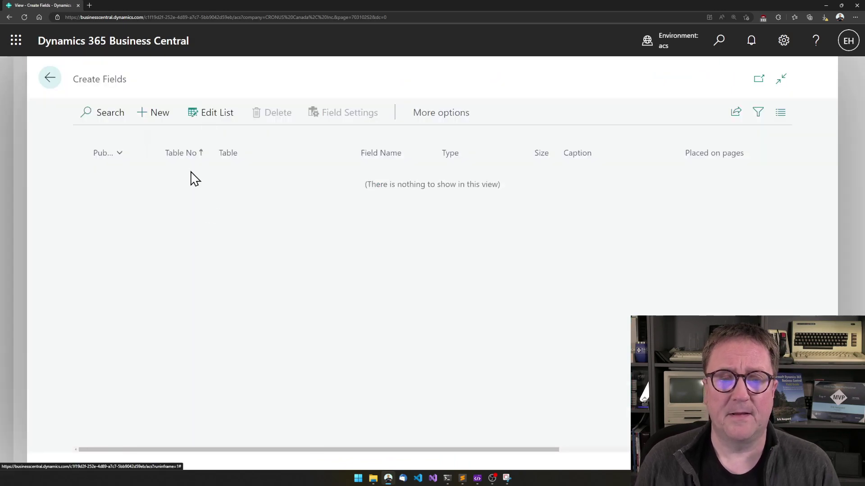
{"action": "left_click", "coordinate": [155, 115]}
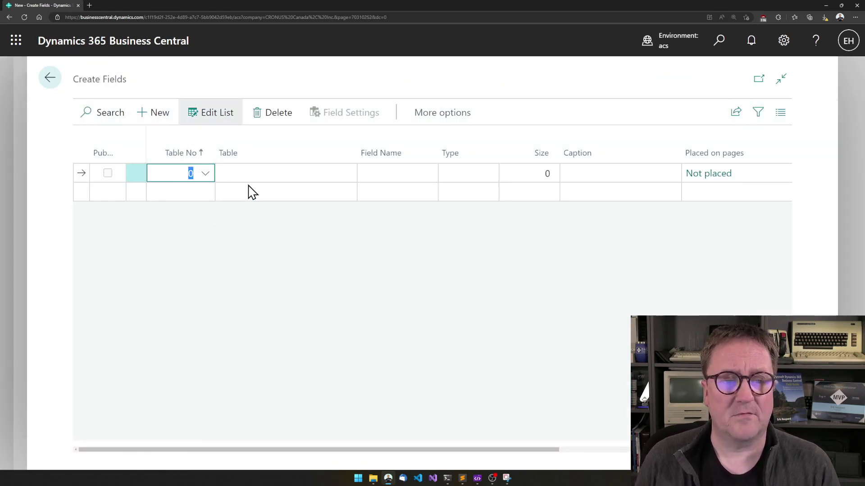
{"action": "type", "text": "customer"}
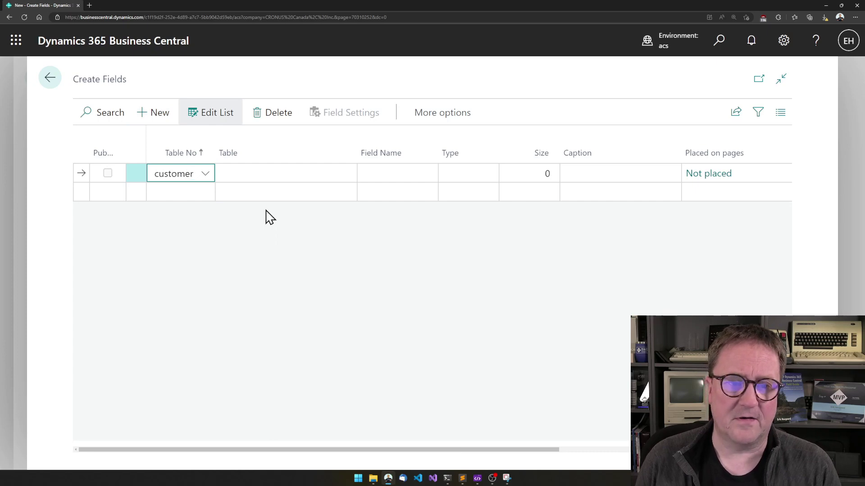
{"action": "left_click", "coordinate": [295, 249]}
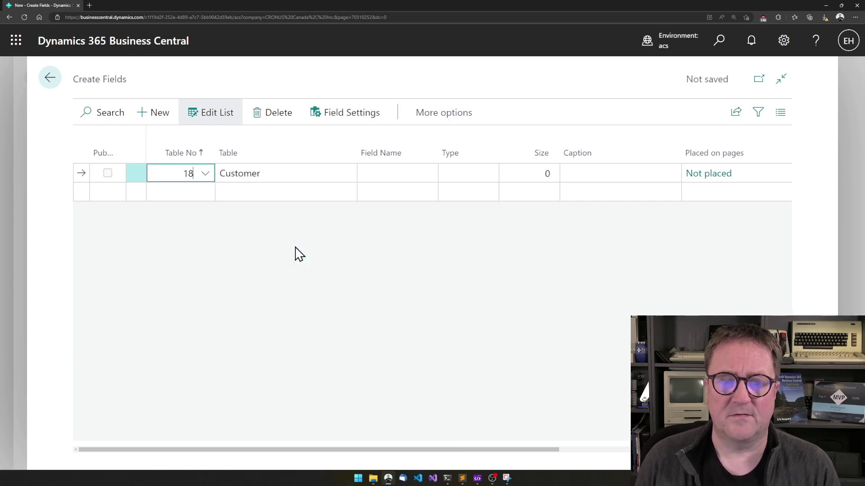
{"action": "key", "text": "Tab"}
{"action": "type", "text": "J"}
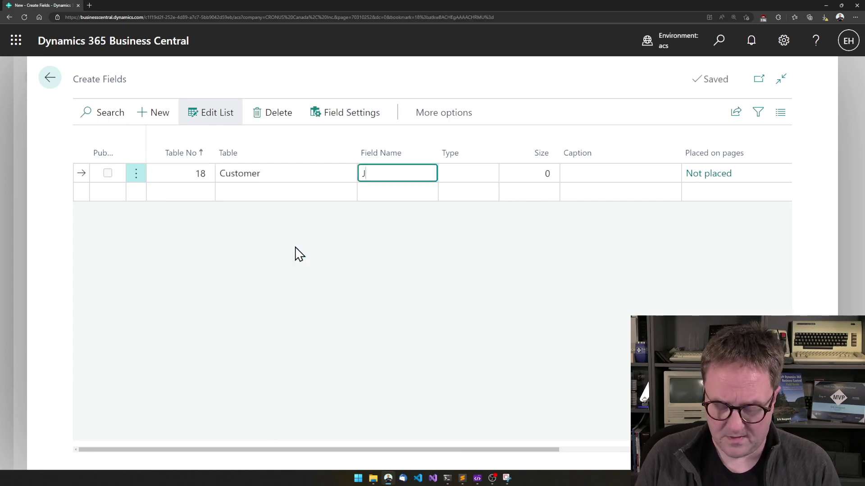
{"action": "type", "text": "obCount"}
{"action": "key", "text": "Tab"}
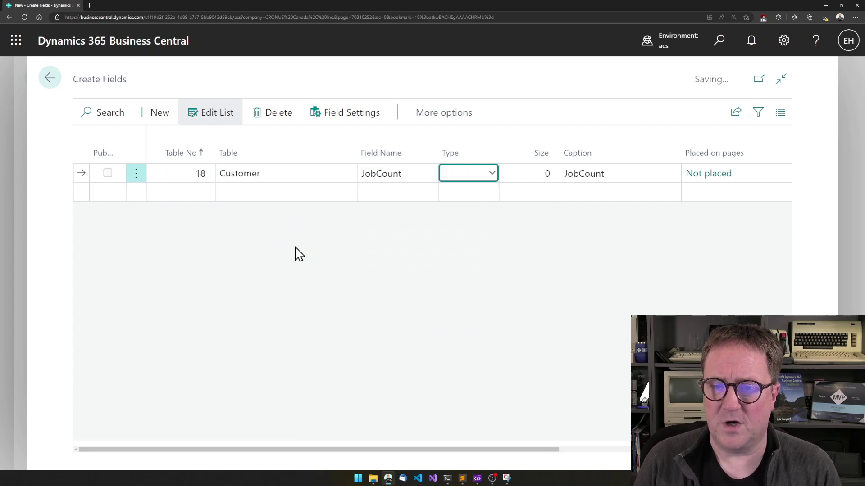
{"action": "type", "text": "FlowField"}
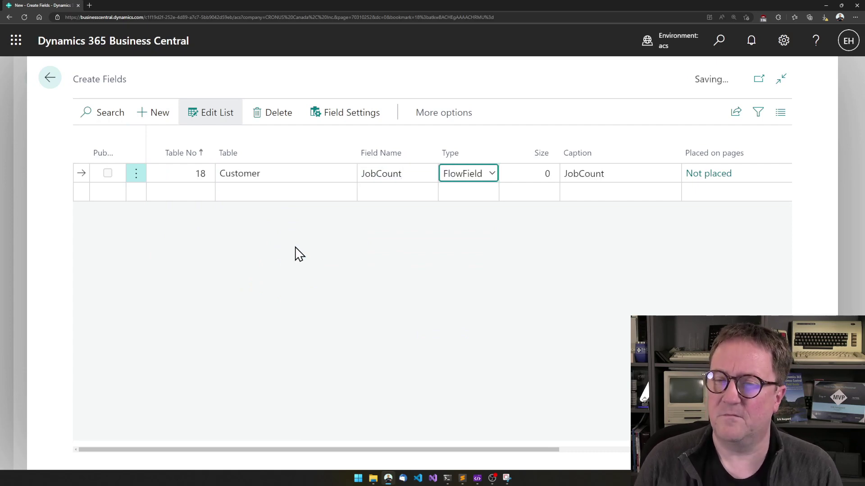
{"action": "key", "text": "Tab"}
{"action": "key", "text": "Tab"}
{"action": "type", "text": "Job Count"}
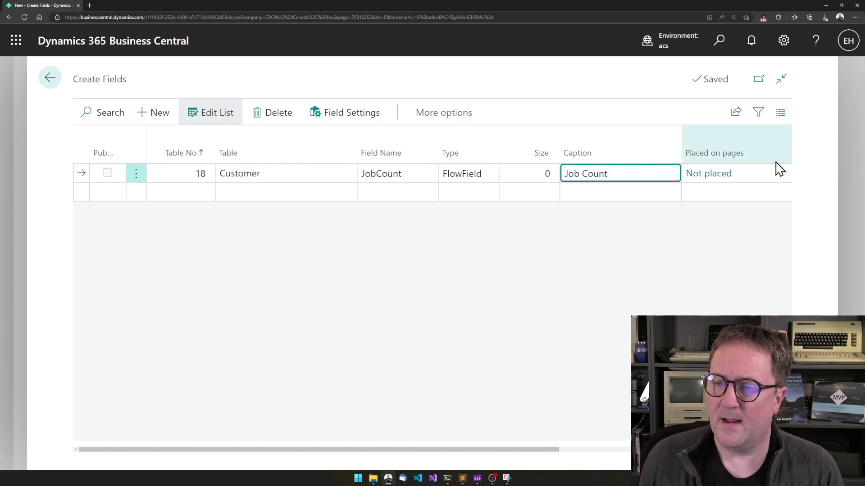
Place JobCount on the Customer Card with AddLast, anchored on the General group.
{"action": "left_click", "coordinate": [719, 179]}
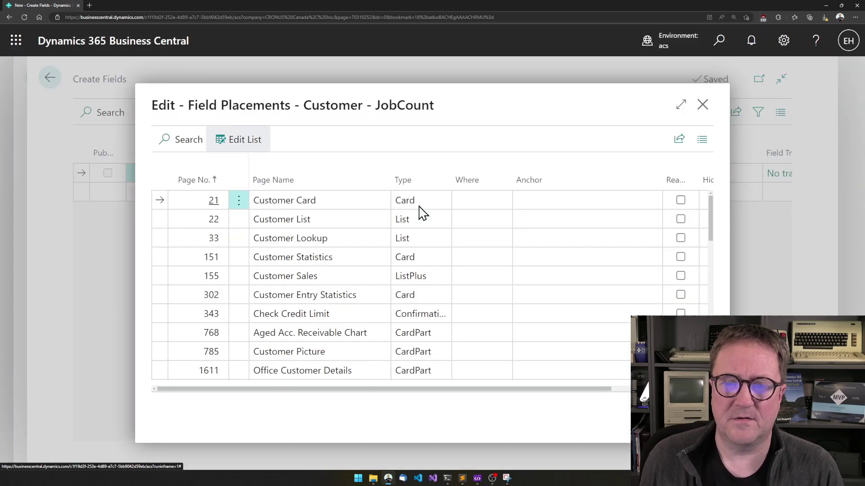
{"action": "left_click", "coordinate": [497, 204]}
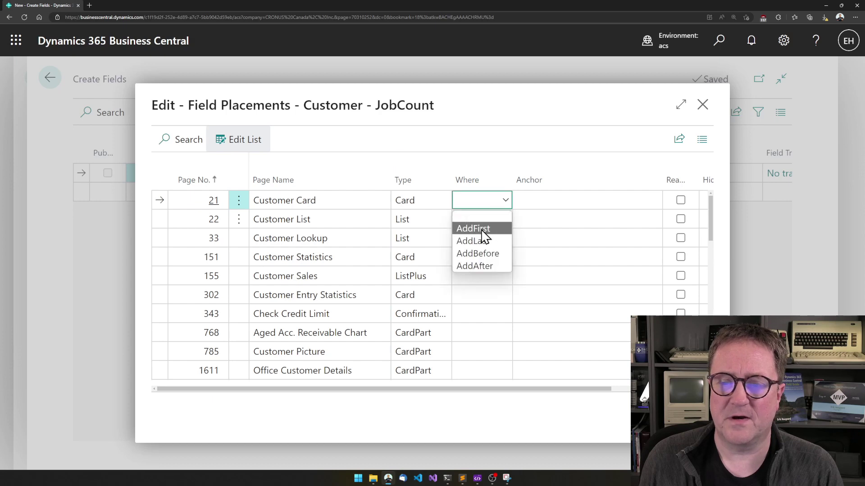
{"action": "left_click", "coordinate": [485, 243]}
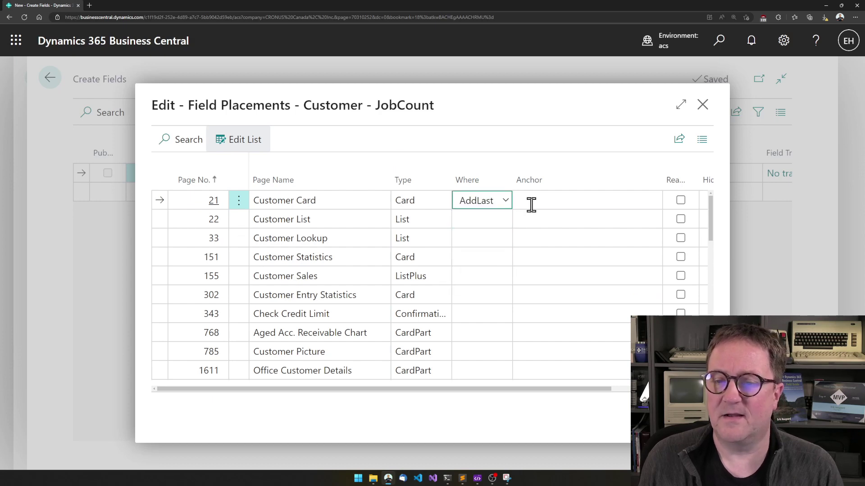
{"action": "left_click", "coordinate": [529, 202]}
{"action": "left_click", "coordinate": [651, 203]}
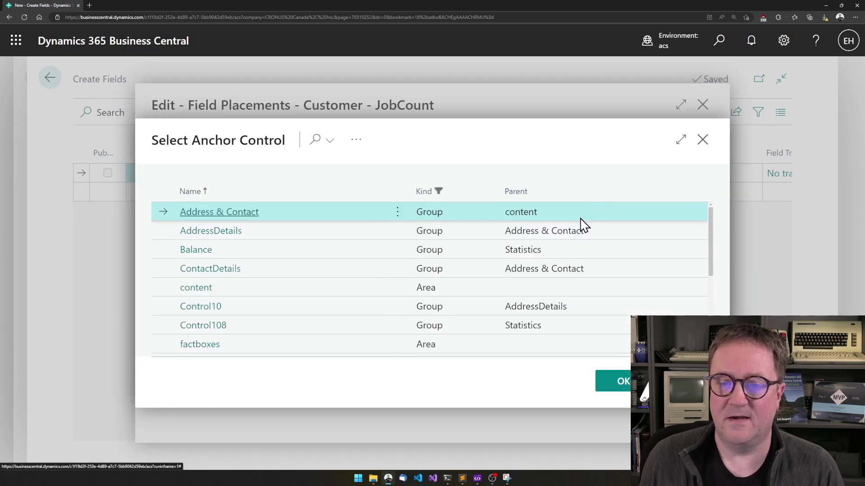
{"action": "scroll", "coordinate": [295, 324], "scroll_direction": "down", "scroll_amount": 2}
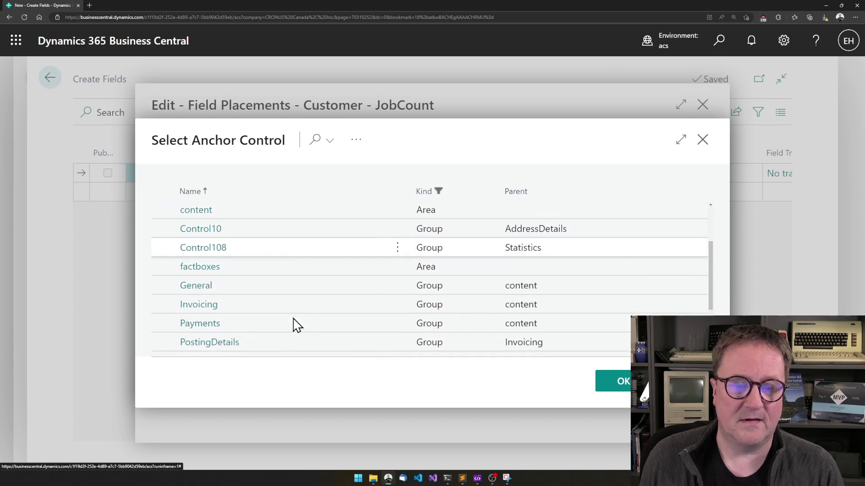
{"action": "left_click", "coordinate": [207, 269]}
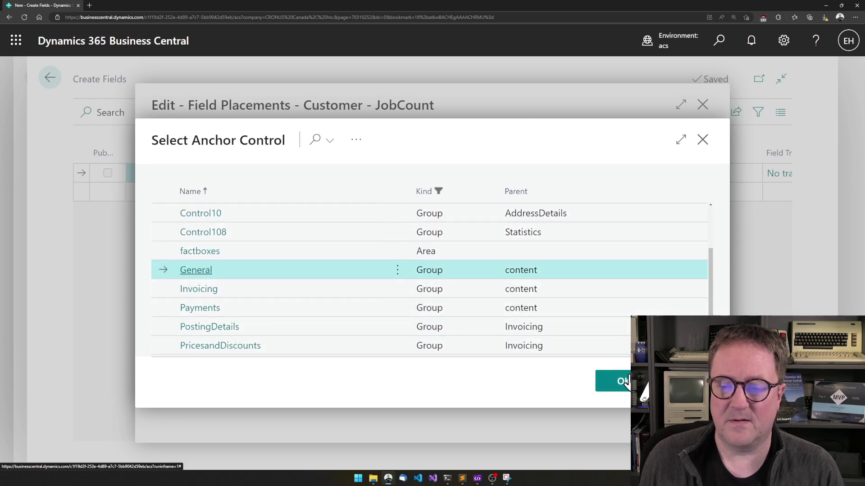
{"action": "left_click", "coordinate": [645, 388]}
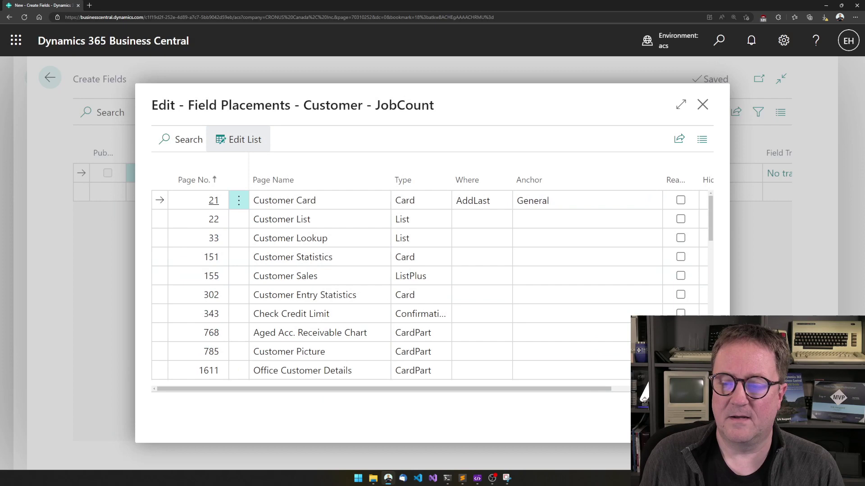
{"action": "key", "text": "Escape"}
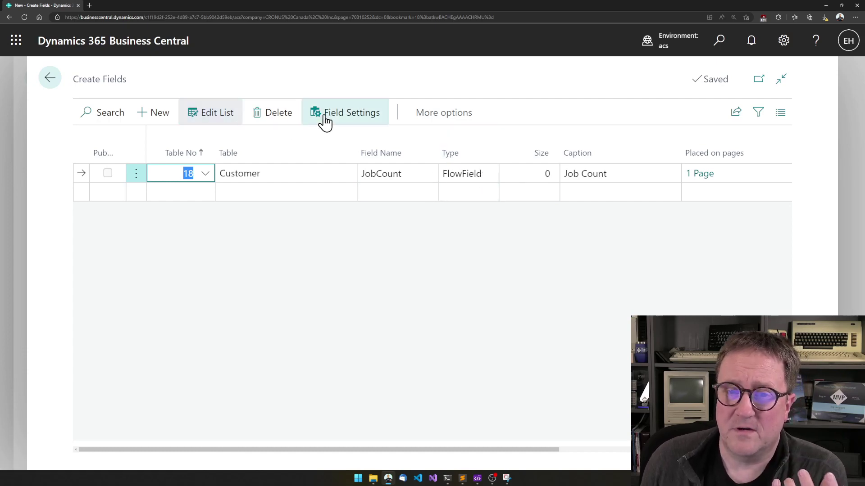
Make JobCount a Count FlowField over table 167, Job.
{"action": "left_click", "coordinate": [347, 113]}
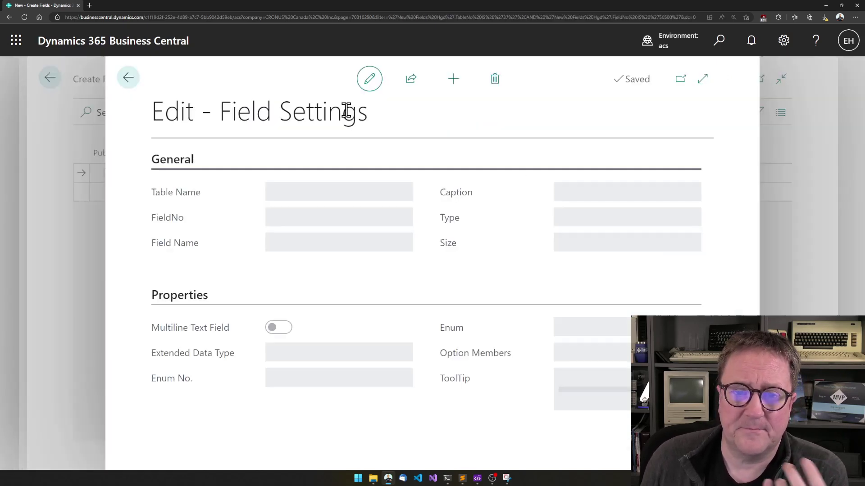
{"action": "scroll", "coordinate": [200, 363], "scroll_direction": "down", "scroll_amount": 3}
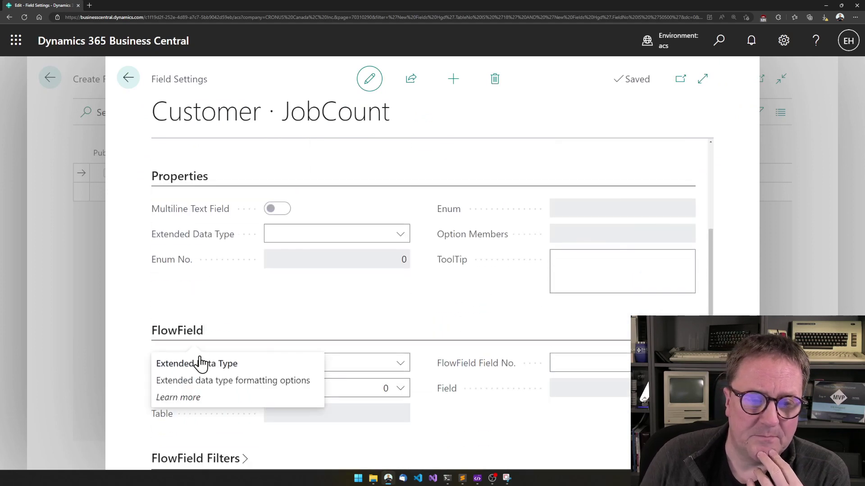
{"action": "left_click", "coordinate": [187, 460]}
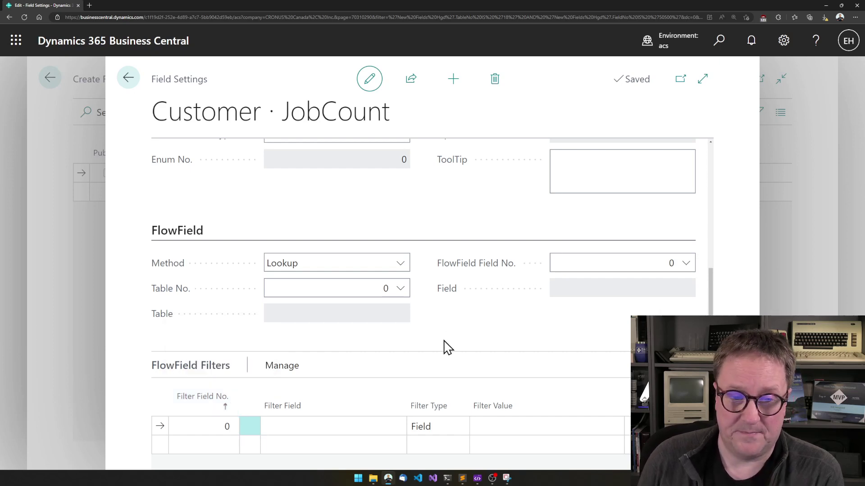
{"action": "left_click", "coordinate": [400, 264]}
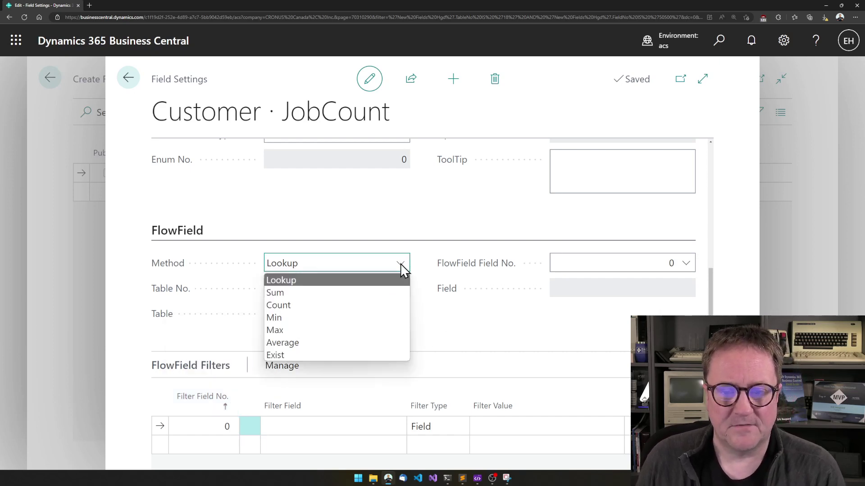
{"action": "left_click", "coordinate": [331, 304]}
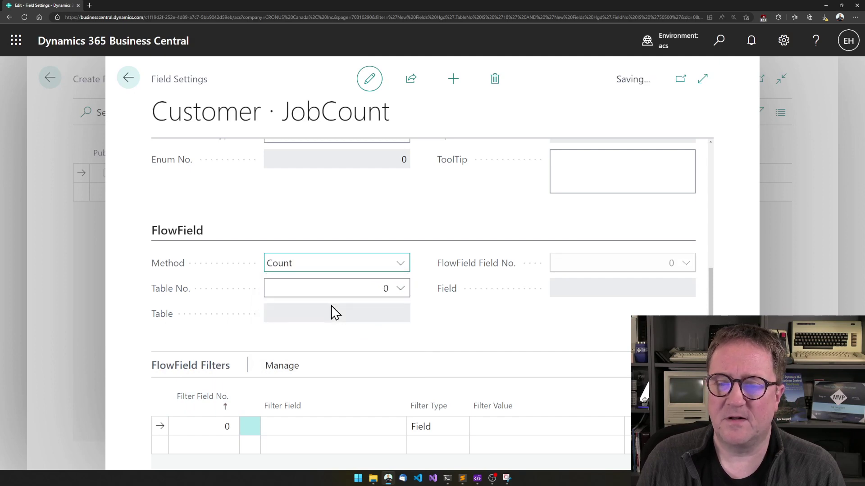
{"action": "left_click", "coordinate": [360, 288]}
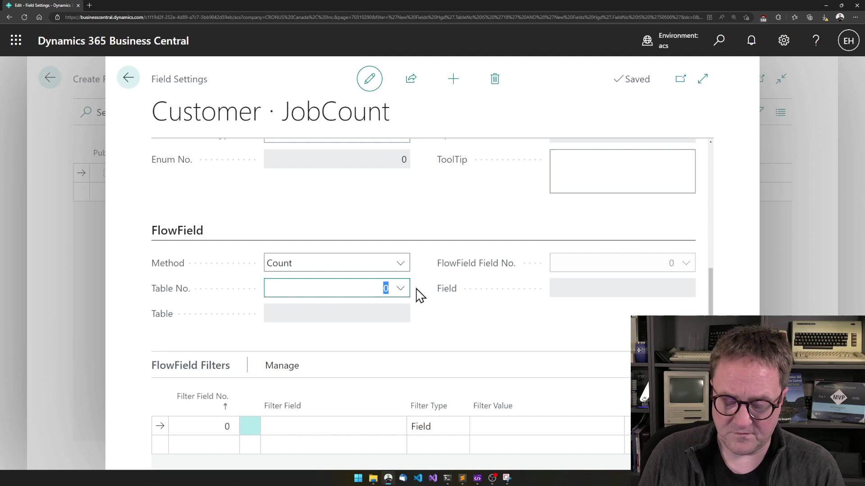
{"action": "type", "text": "job"}
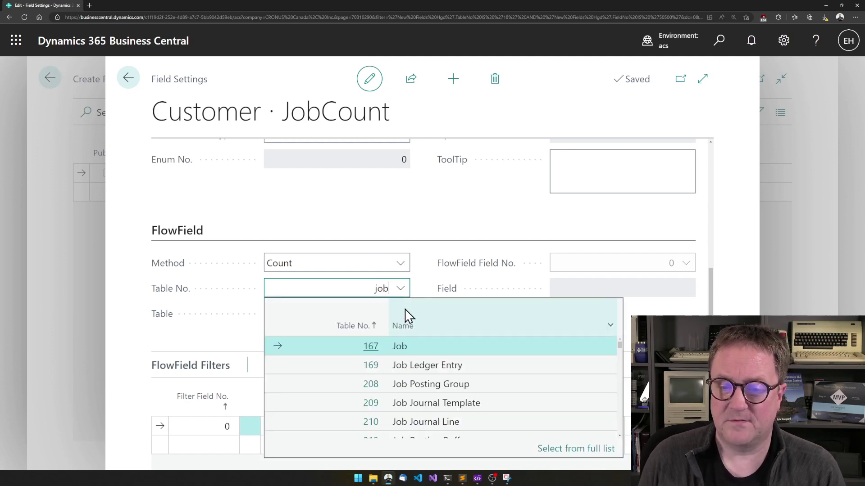
{"action": "key", "text": "Return"}
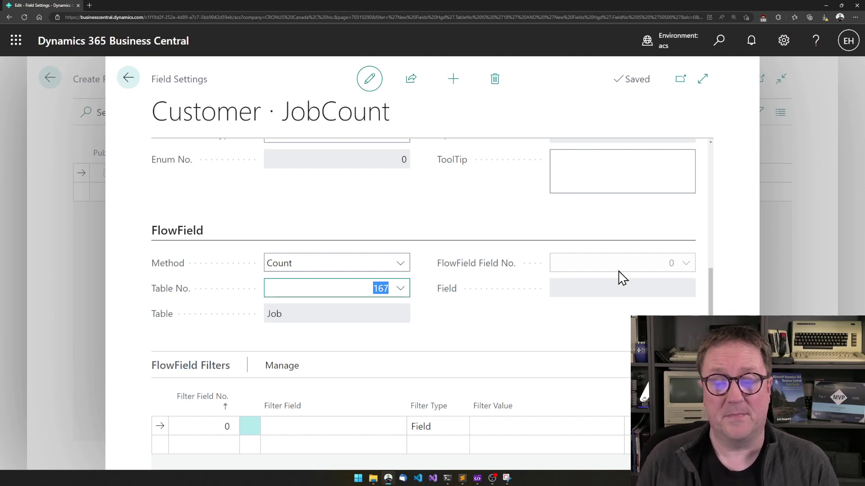
{"action": "left_click", "coordinate": [470, 337]}
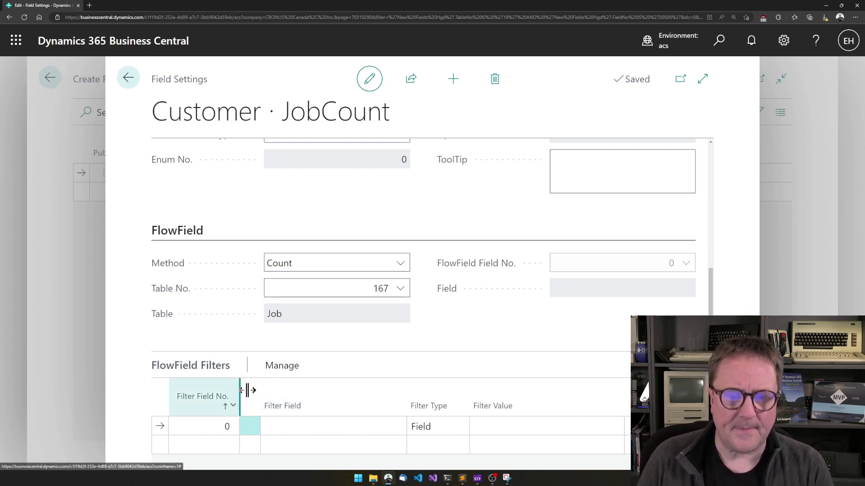
Add a FlowField filter on Job field 5, Bill-to Customer No., with filter type Field.
{"action": "left_click", "coordinate": [210, 426]}
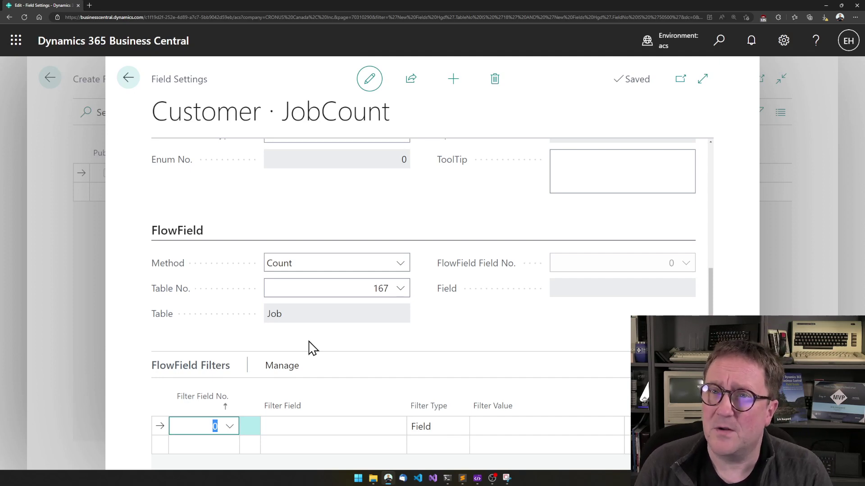
{"action": "left_click", "coordinate": [230, 428]}
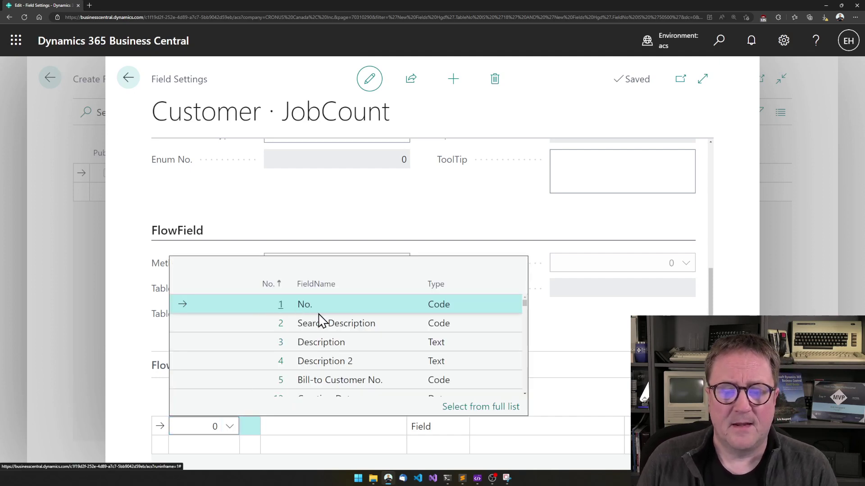
{"action": "scroll", "coordinate": [324, 320], "scroll_direction": "down", "scroll_amount": 1}
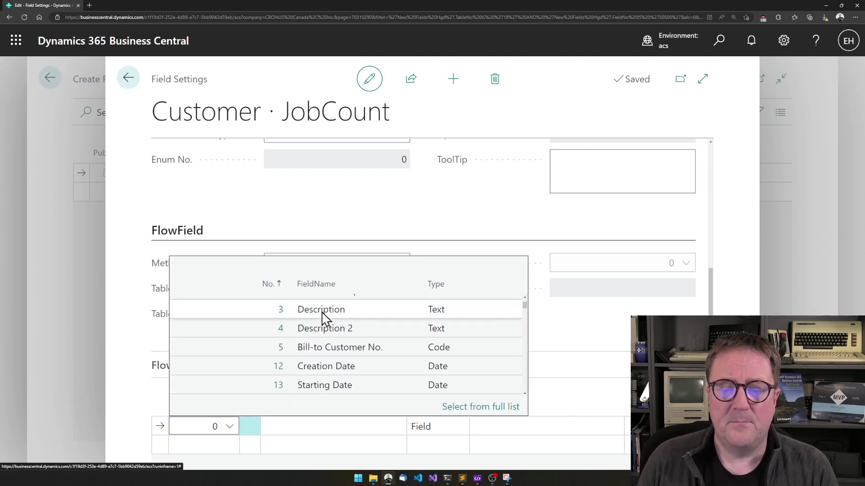
{"action": "left_click", "coordinate": [323, 354]}
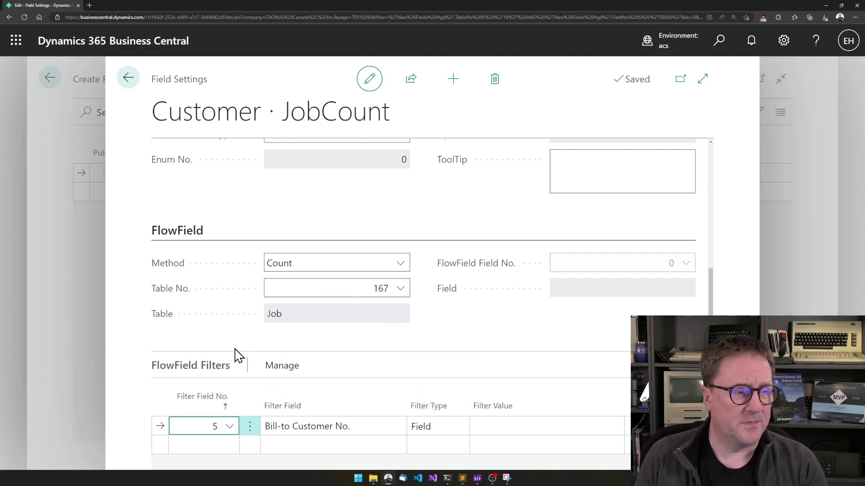
{"action": "left_click", "coordinate": [450, 432]}
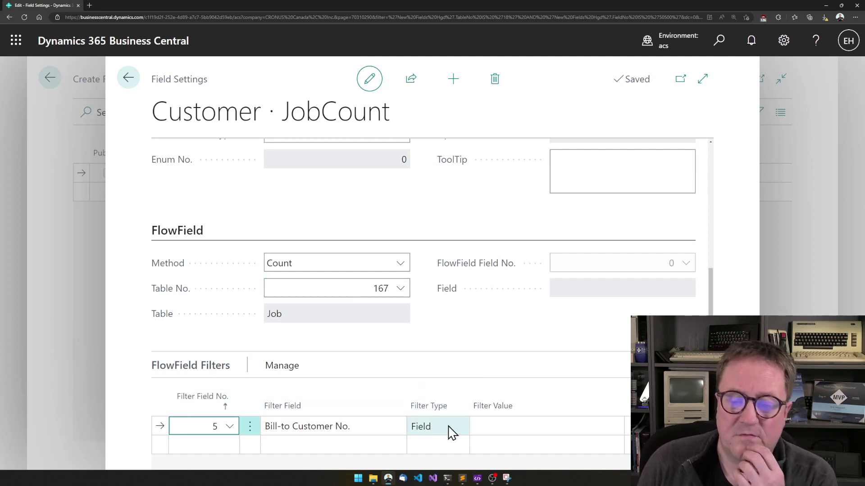
{"action": "left_click", "coordinate": [451, 430]}
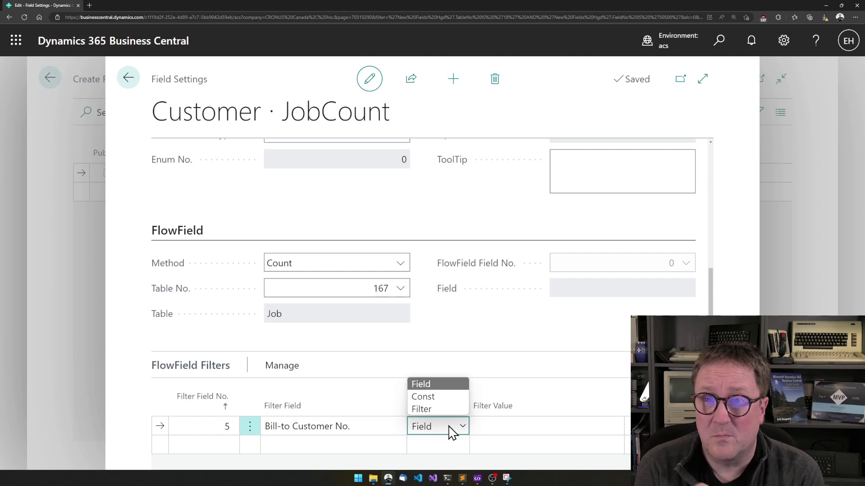
Match the Bill-to Customer No. filter to Customer field 1, No., keeping type Field.
{"action": "left_click", "coordinate": [431, 387]}
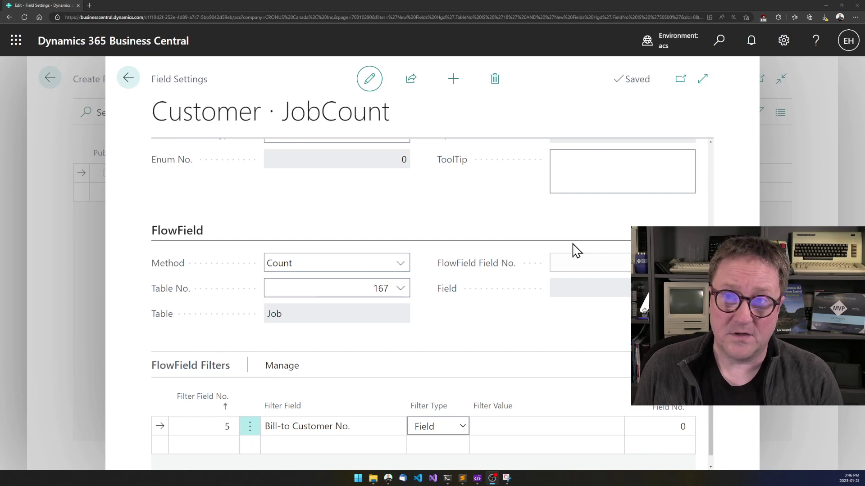
{"action": "left_click", "coordinate": [656, 425]}
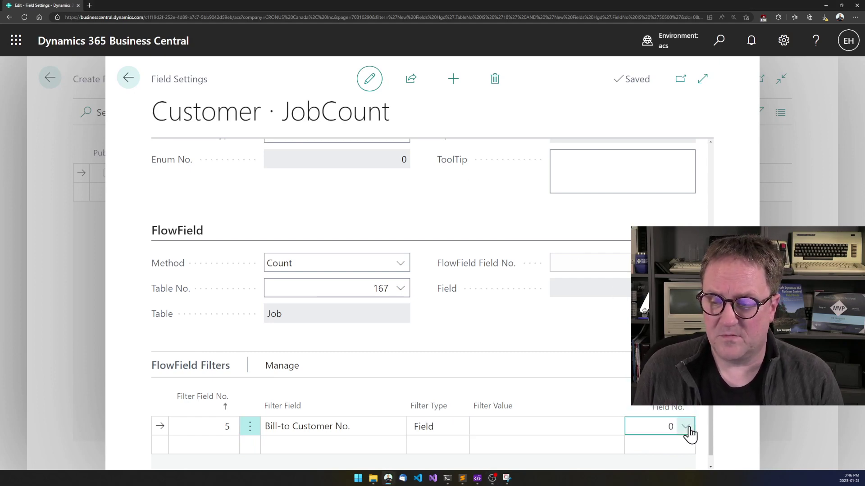
{"action": "left_click", "coordinate": [686, 427]}
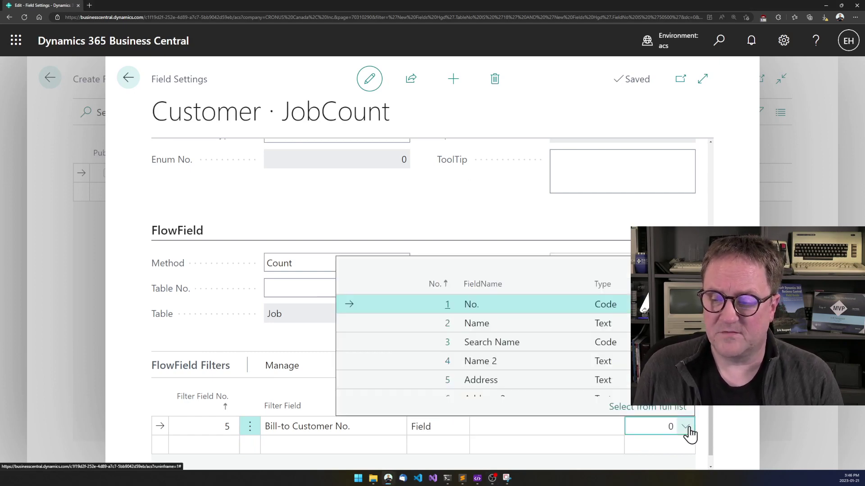
{"action": "left_click", "coordinate": [423, 307]}
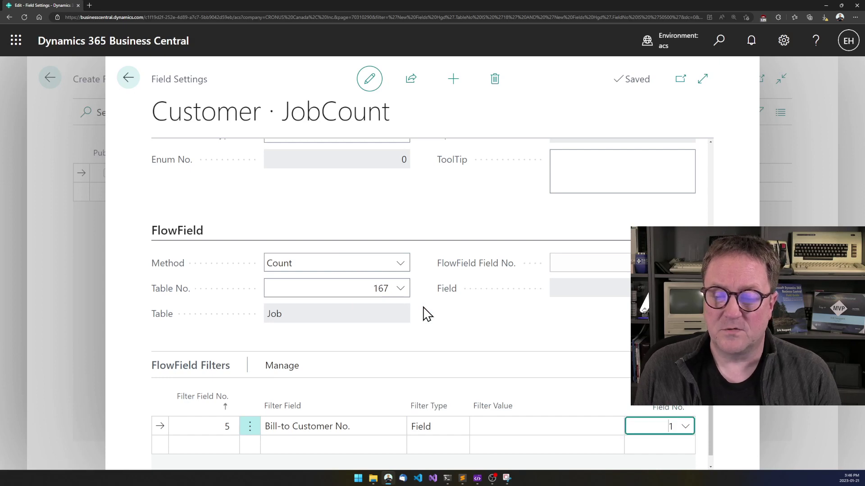
{"action": "key", "text": "shift+Tab"}
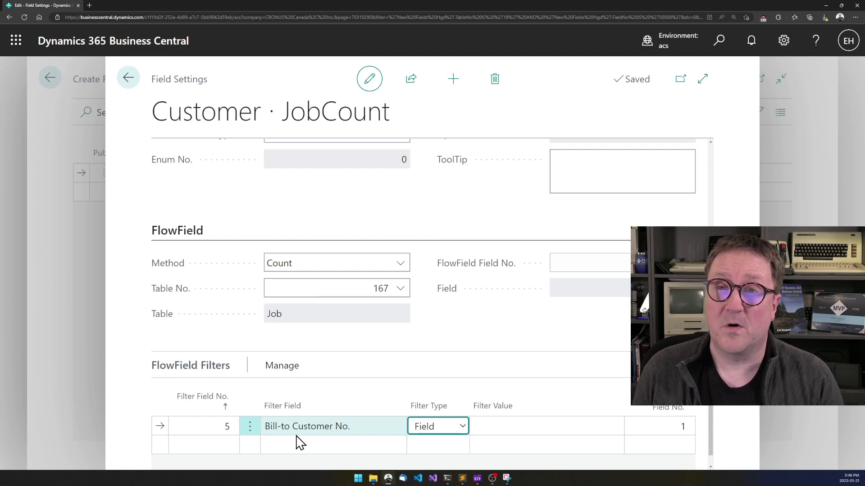
Add a second filter on Job field 19, Status, as a Const value of Open.
{"action": "left_click", "coordinate": [217, 448]}
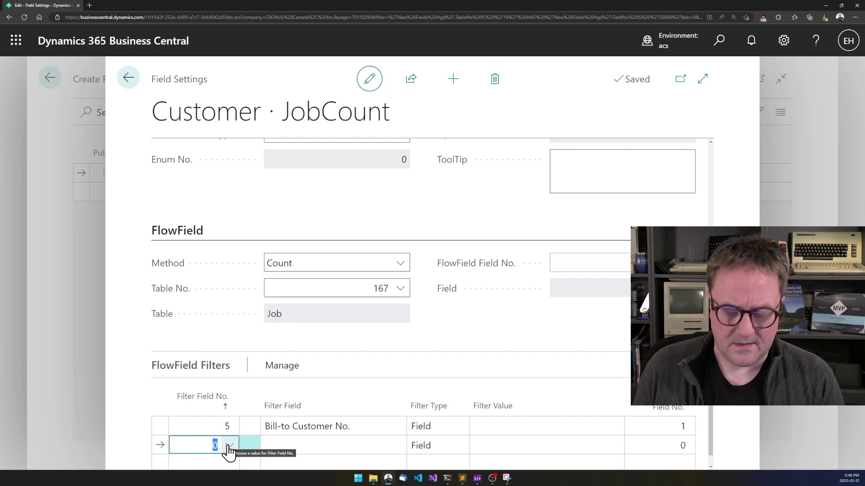
{"action": "type", "text": "status"}
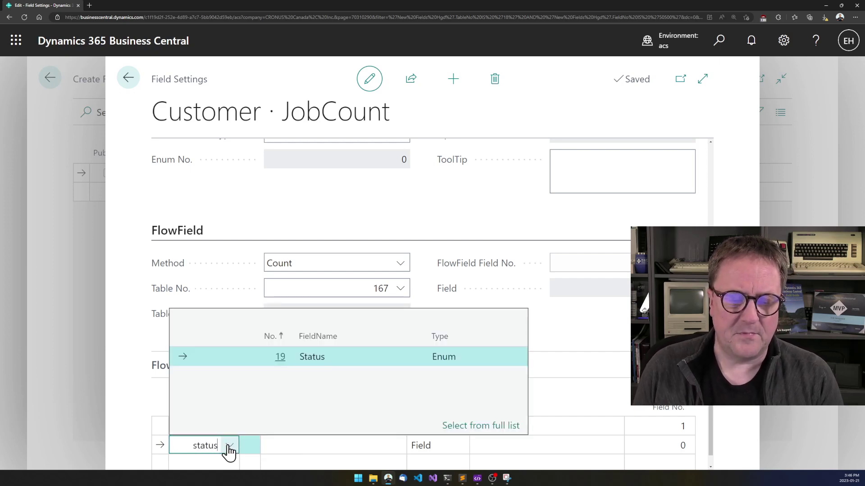
{"action": "left_click", "coordinate": [281, 357]}
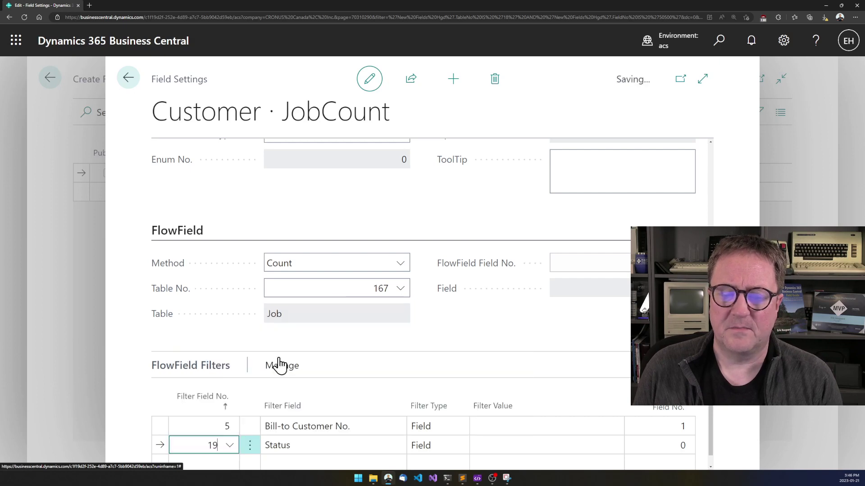
{"action": "left_click", "coordinate": [439, 454]}
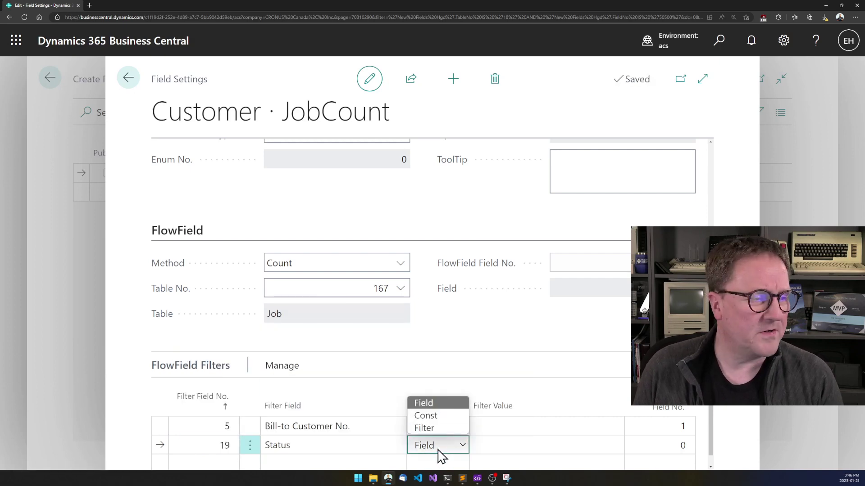
{"action": "left_click", "coordinate": [438, 416]}
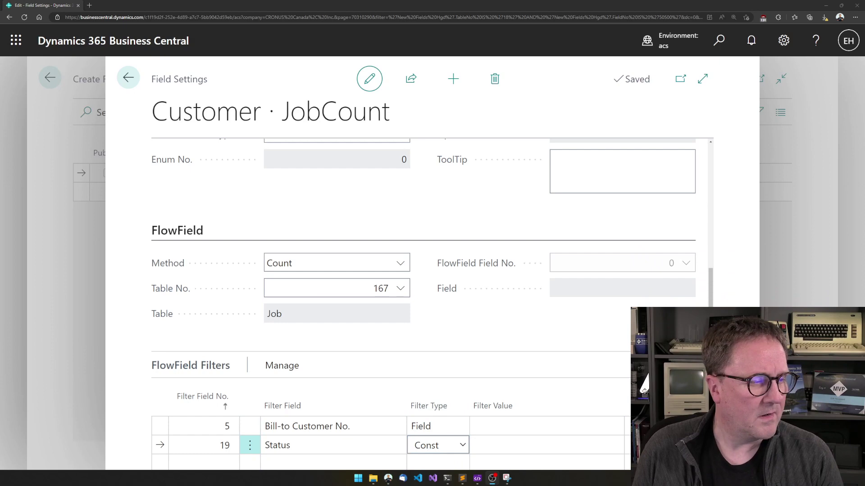
{"action": "left_click", "coordinate": [565, 463]}
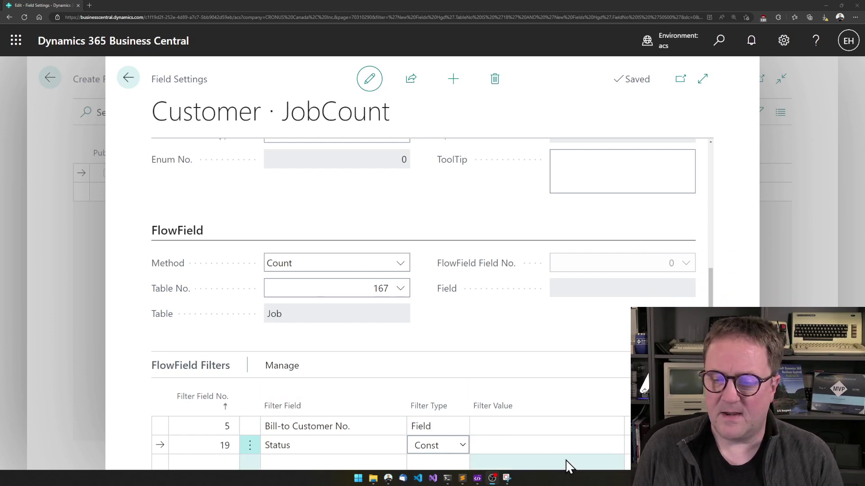
{"action": "left_click", "coordinate": [570, 448]}
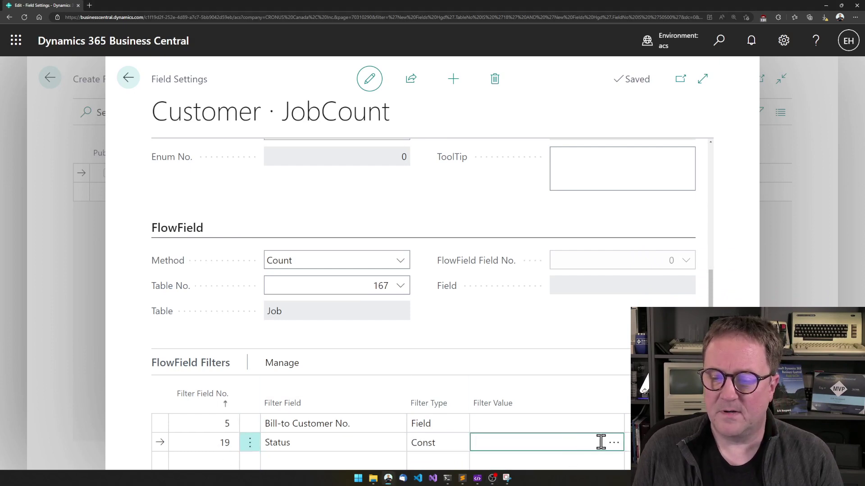
{"action": "left_click", "coordinate": [616, 443]}
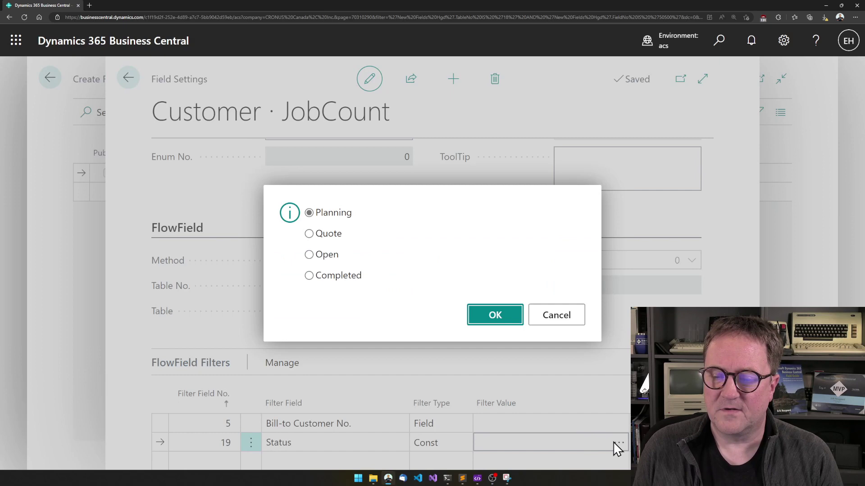
{"action": "left_click", "coordinate": [310, 255]}
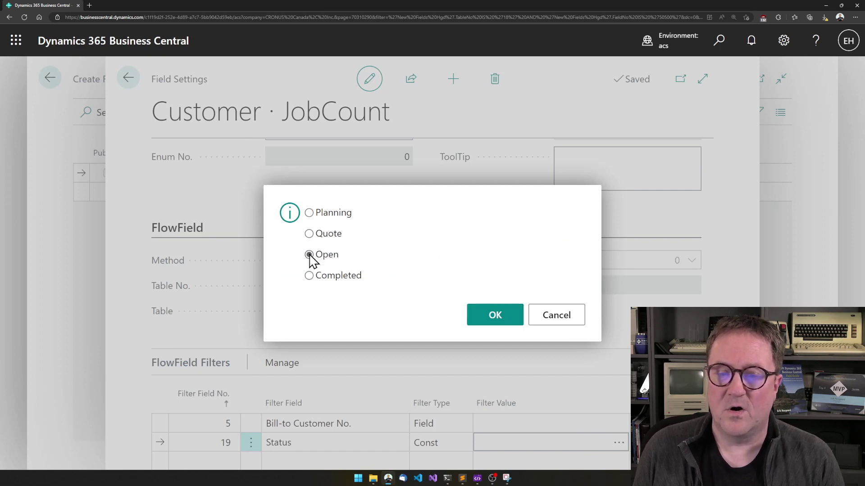
{"action": "left_click", "coordinate": [493, 323]}
{"action": "key", "text": "Up"}
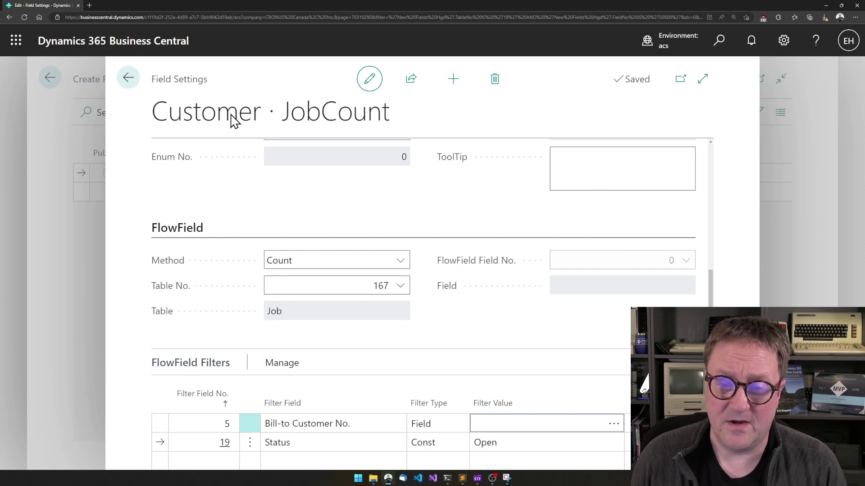
Return to the Simple Object Designer and publish the customizations to this environment.
{"action": "left_click", "coordinate": [130, 83]}
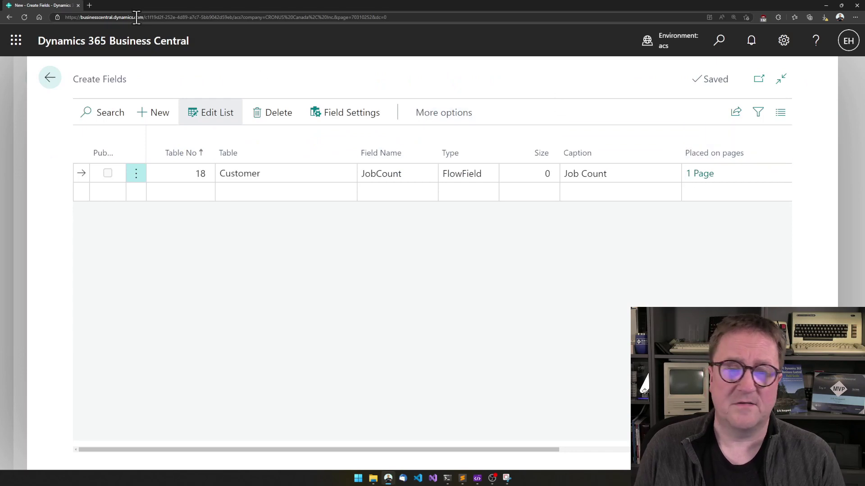
{"action": "left_click", "coordinate": [50, 81]}
{"action": "left_click", "coordinate": [236, 158]}
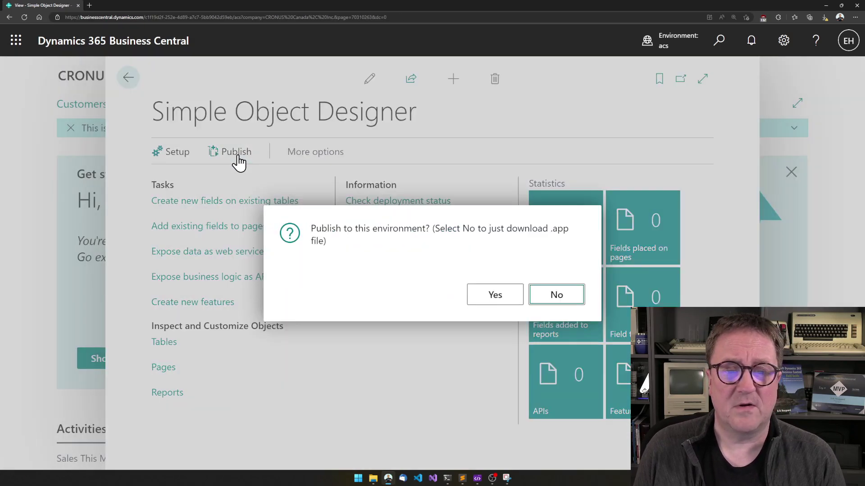
{"action": "left_click", "coordinate": [487, 296]}
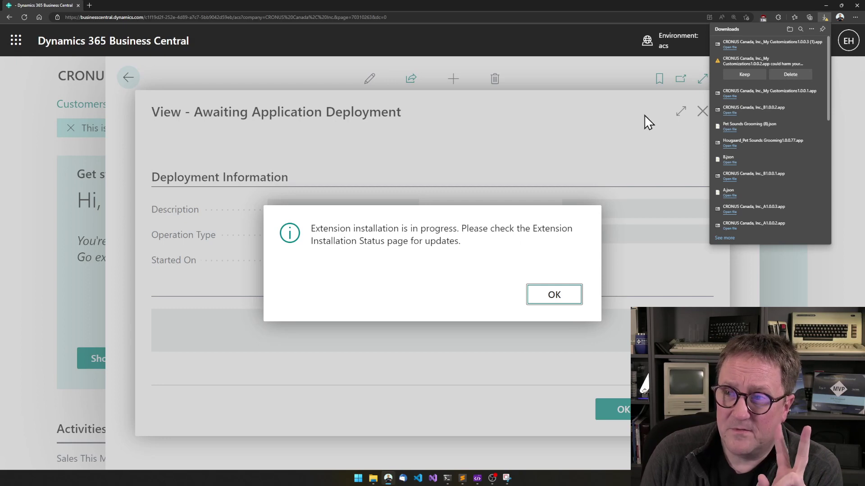
Keep the downloaded extension file and dismiss the installation-in-progress notice.
{"action": "left_click", "coordinate": [748, 75]}
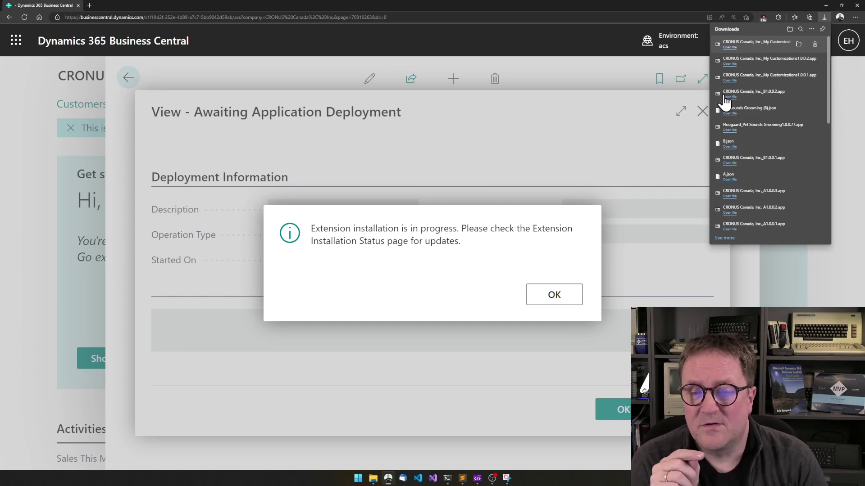
{"action": "left_click", "coordinate": [555, 296]}
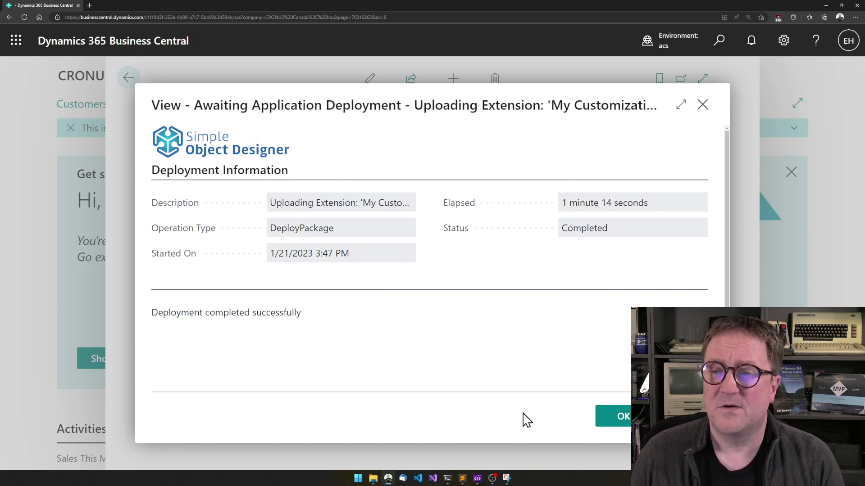
Find the Customers list and open the card for customer 10000 Adatum Corporation.
{"action": "left_click", "coordinate": [621, 423]}
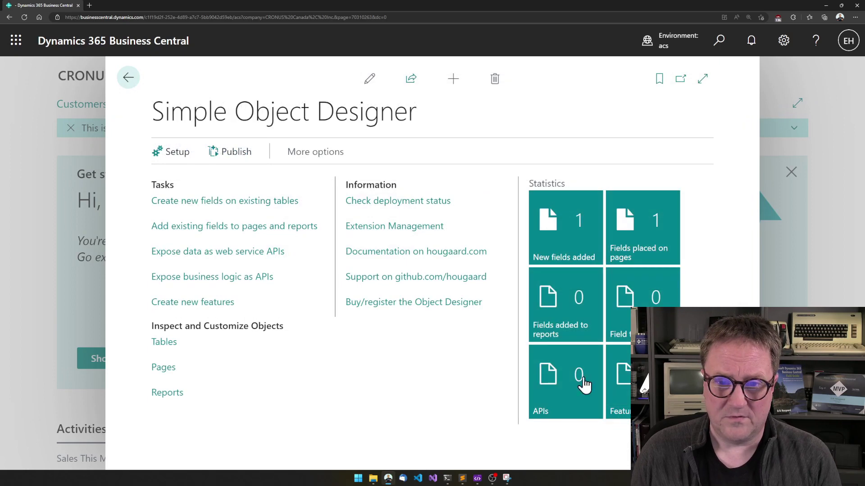
{"action": "key", "text": "alt+q"}
{"action": "type", "text": "customer"}
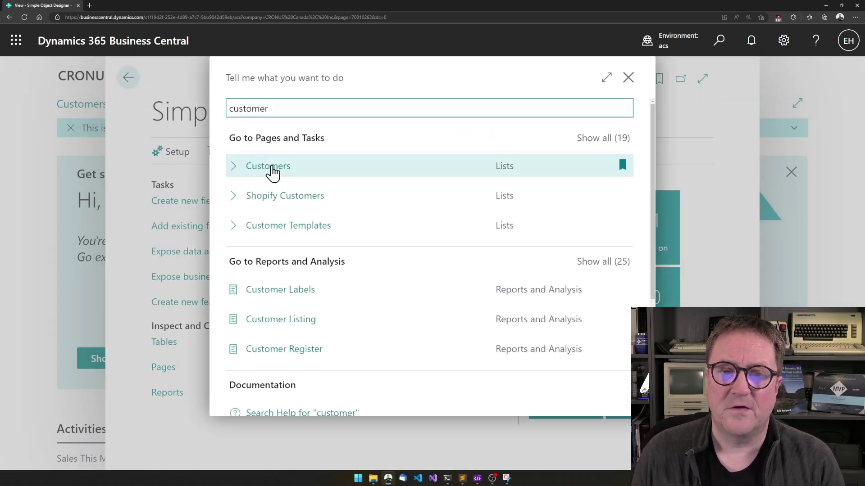
{"action": "left_click", "coordinate": [273, 170]}
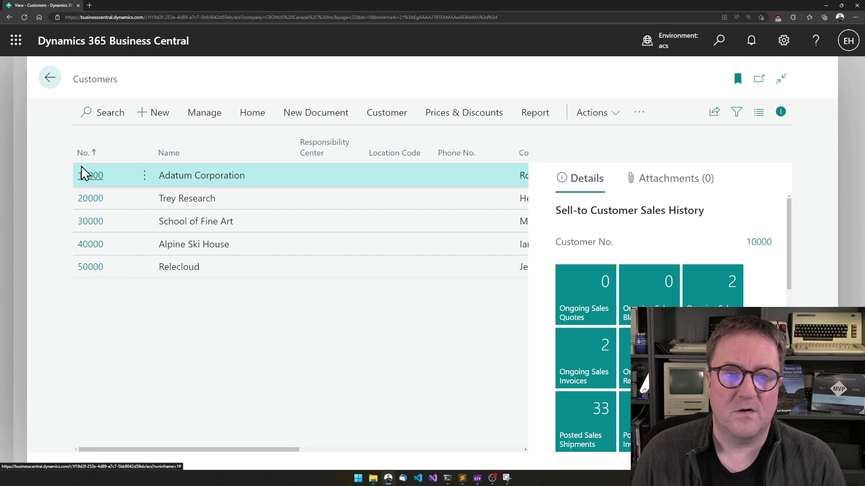
{"action": "left_click", "coordinate": [90, 177]}
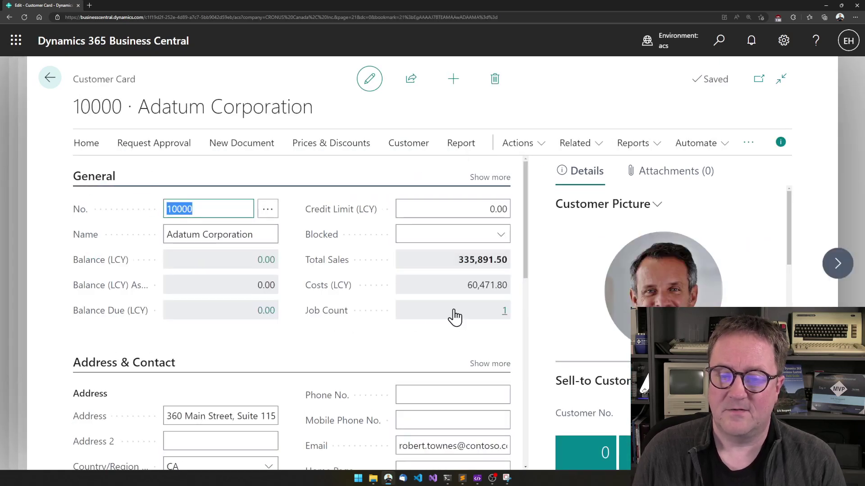
Browse customer cards to Relecloud and back to 30000 School of Fine Art.
{"action": "left_click", "coordinate": [838, 270]}
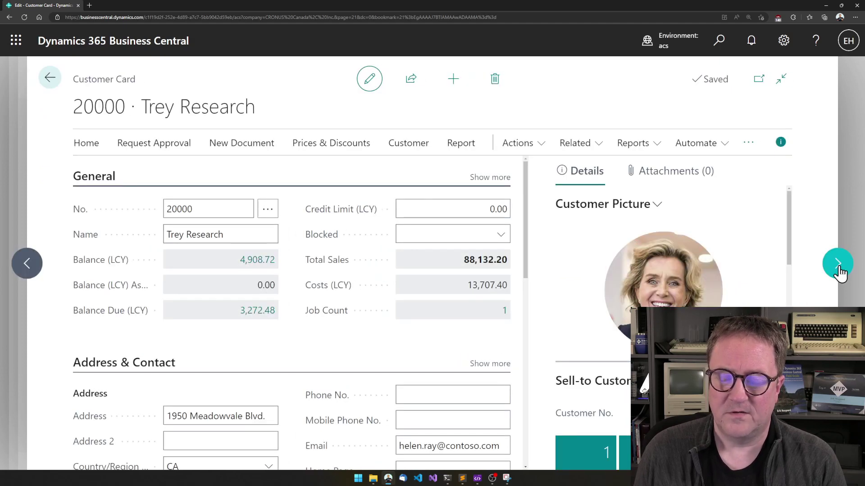
{"action": "left_click", "coordinate": [837, 267]}
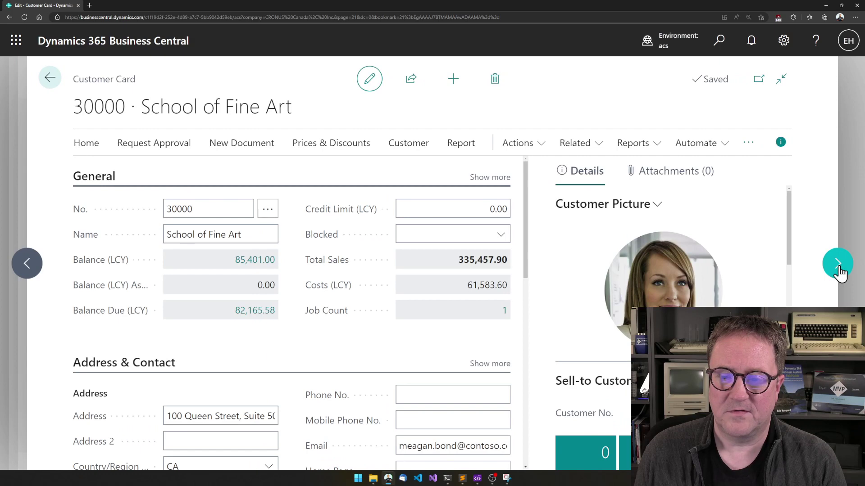
{"action": "left_click", "coordinate": [838, 266]}
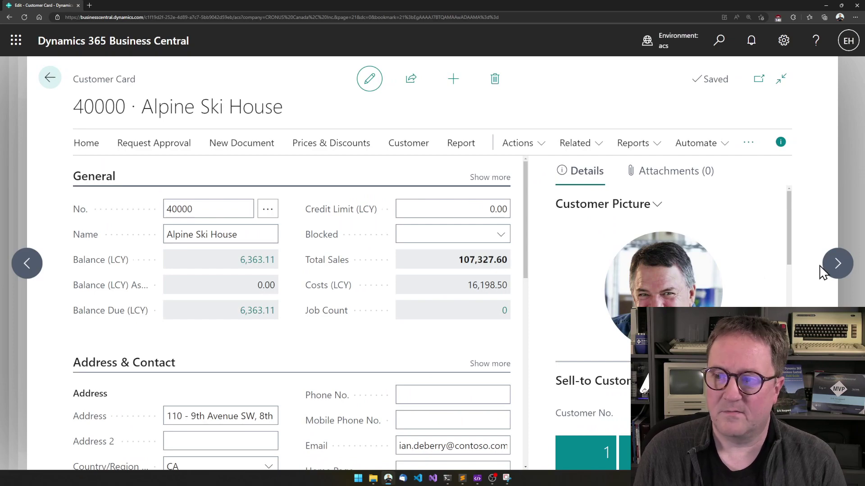
{"action": "left_click", "coordinate": [838, 266]}
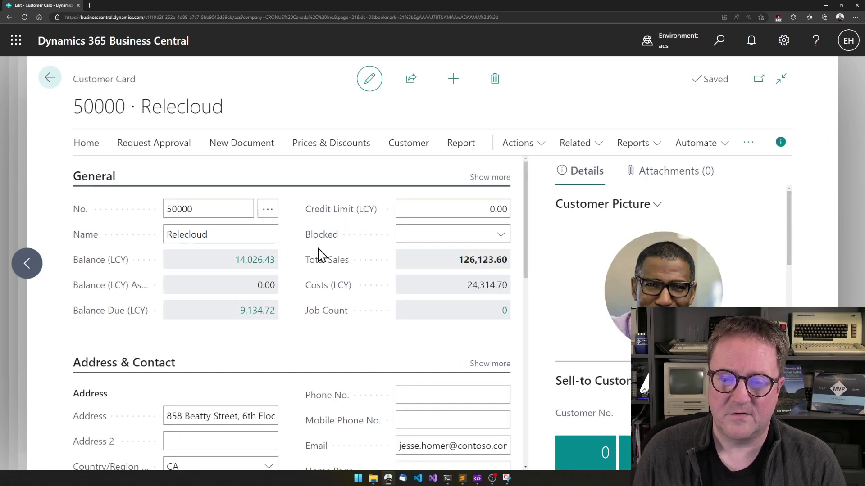
{"action": "left_click", "coordinate": [16, 267]}
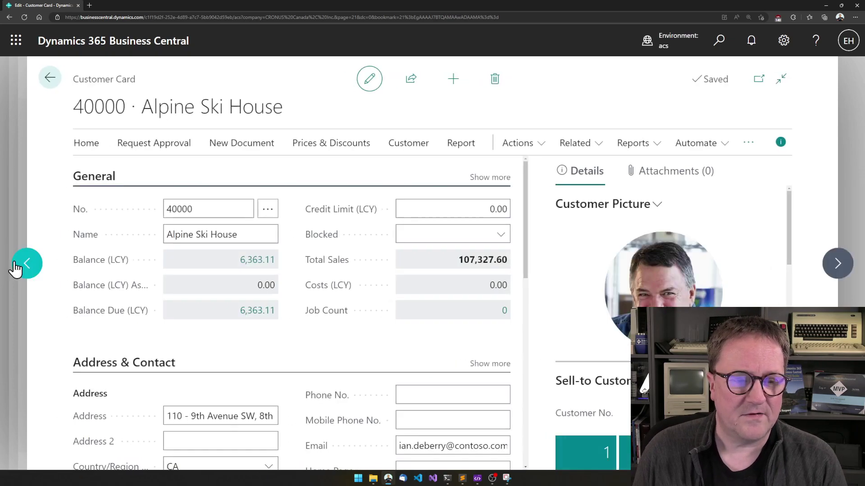
{"action": "left_click", "coordinate": [16, 267]}
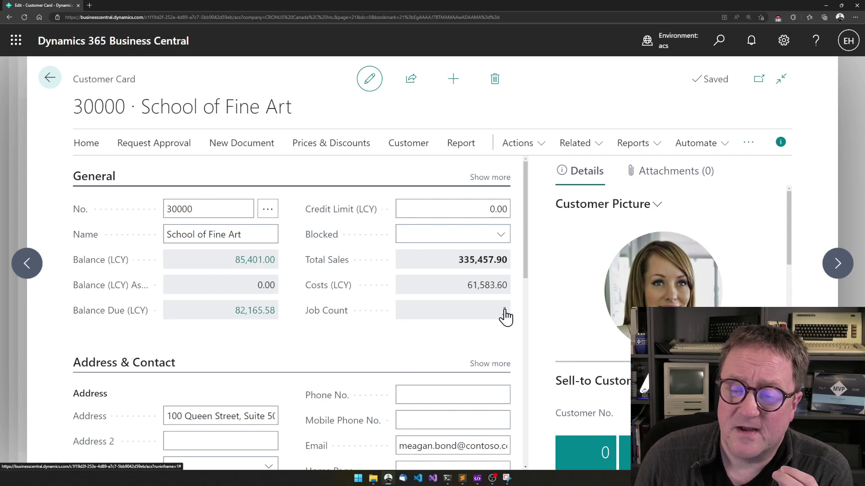
Review the open jobs counted for customers 30000 and 20000, then create a new Job Card.
{"action": "left_click", "coordinate": [505, 311]}
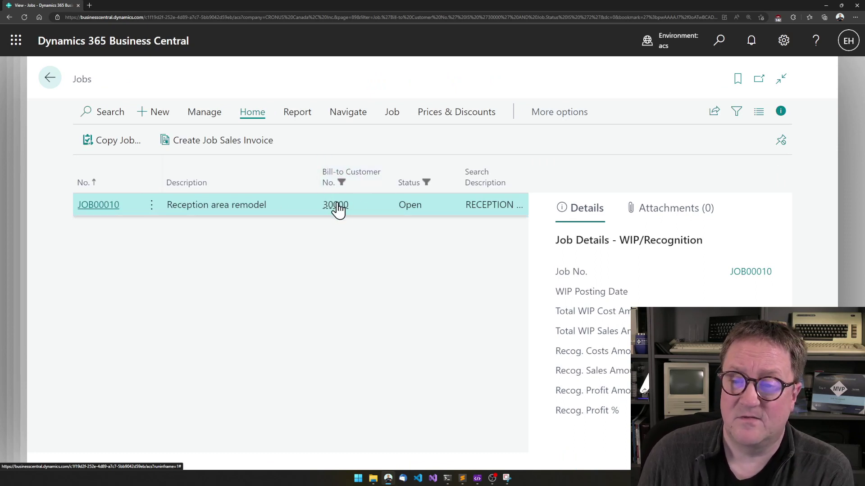
{"action": "left_click", "coordinate": [50, 80]}
{"action": "left_click", "coordinate": [25, 259]}
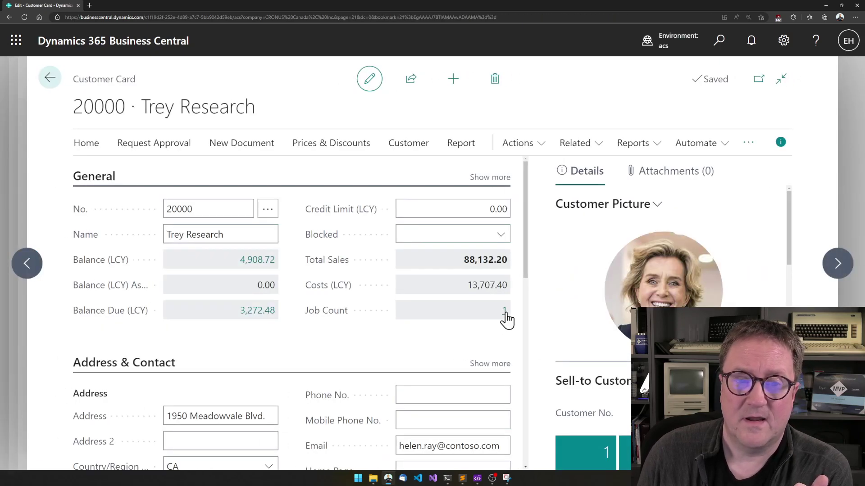
{"action": "left_click", "coordinate": [505, 318]}
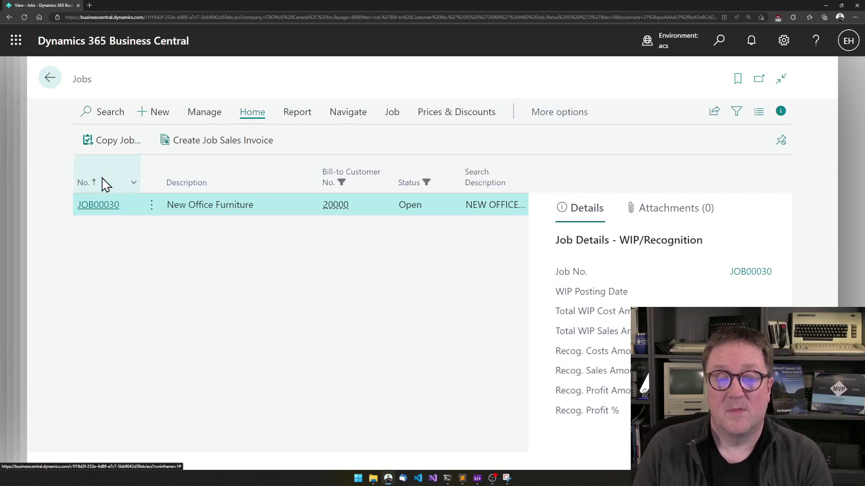
{"action": "left_click", "coordinate": [160, 118]}
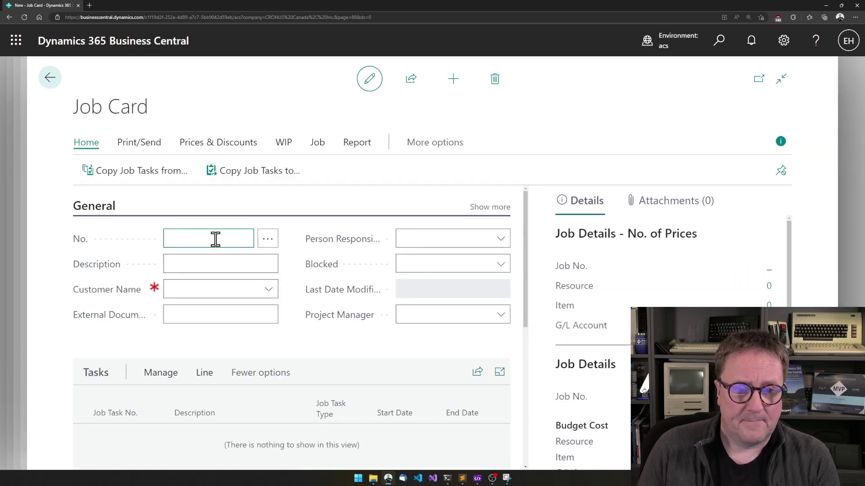
Create job J00010 with Trey Research as the bill-to customer.
{"action": "key", "text": "Tab"}
{"action": "key", "text": "Tab"}
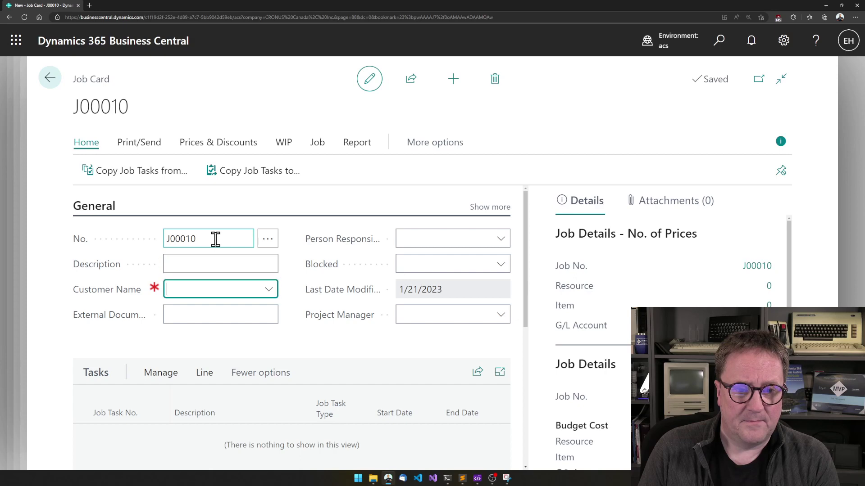
{"action": "left_click", "coordinate": [270, 292]}
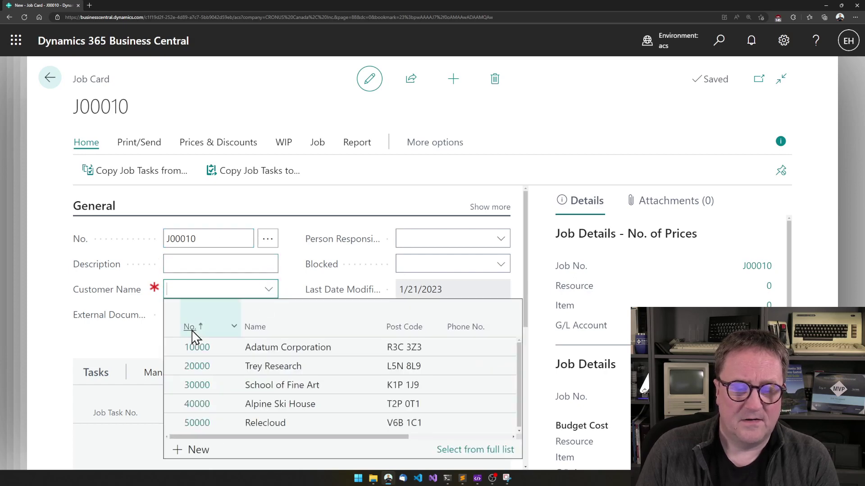
{"action": "left_click", "coordinate": [203, 374]}
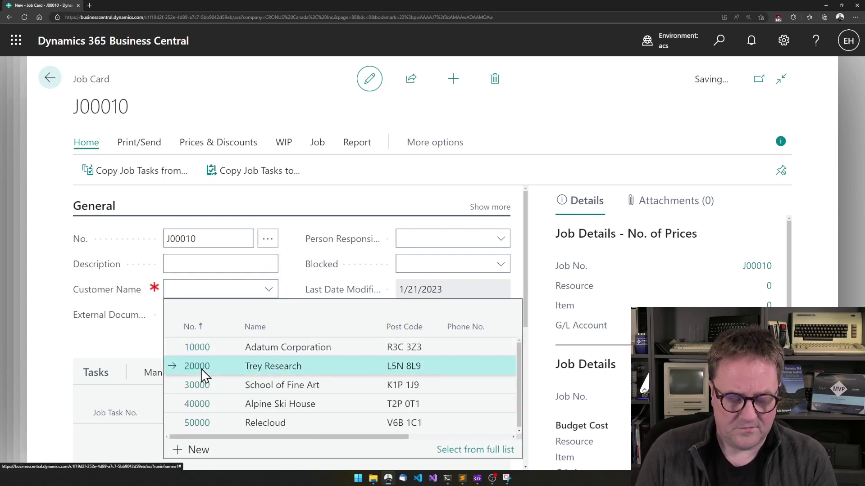
{"action": "key", "text": "Tab"}
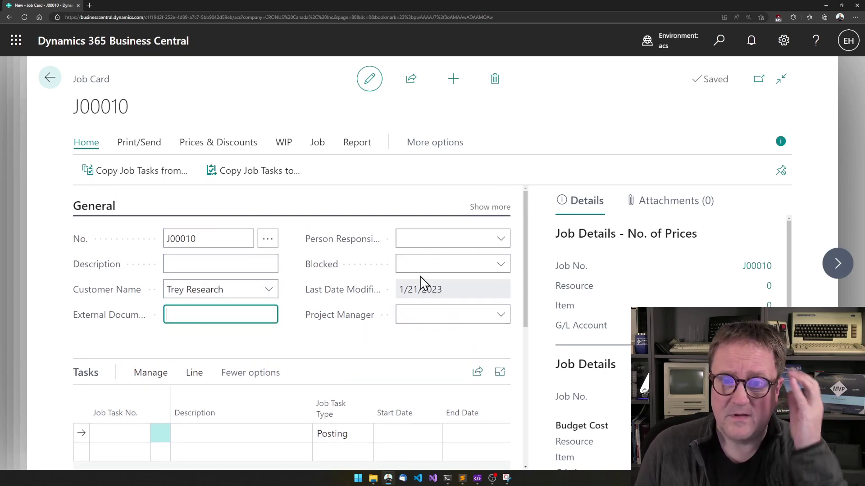
Keep the job's posting Status as Open, then close the job card.
{"action": "left_click", "coordinate": [490, 209]}
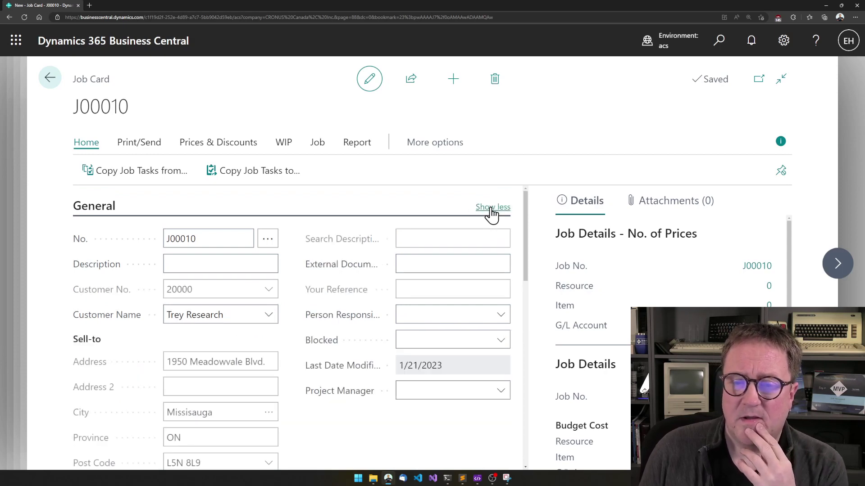
{"action": "scroll", "coordinate": [369, 358], "scroll_direction": "down", "scroll_amount": 15}
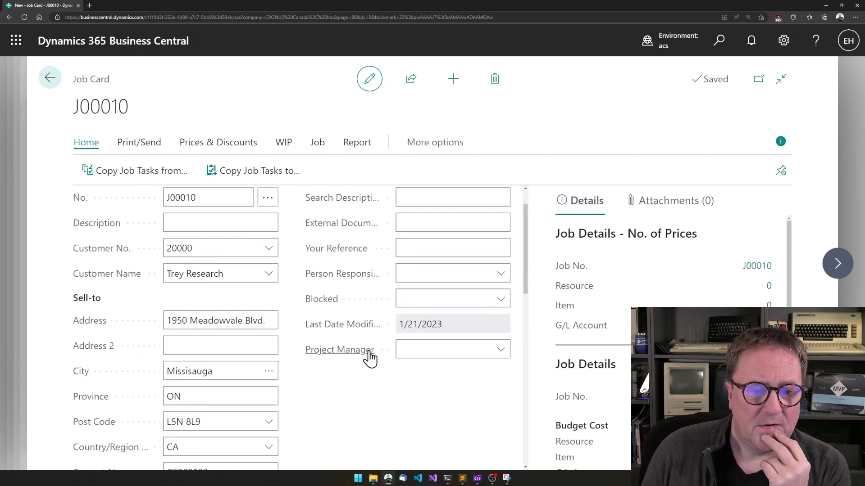
{"action": "scroll", "coordinate": [369, 358], "scroll_direction": "down", "scroll_amount": 1}
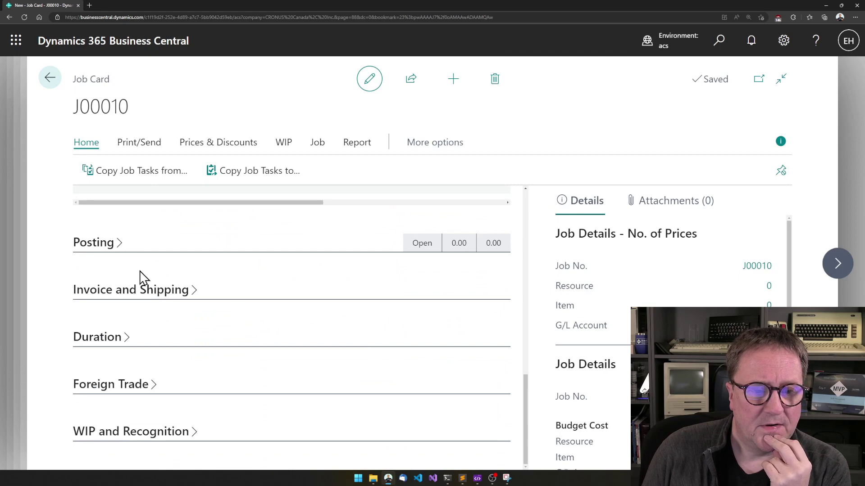
{"action": "left_click", "coordinate": [95, 243]}
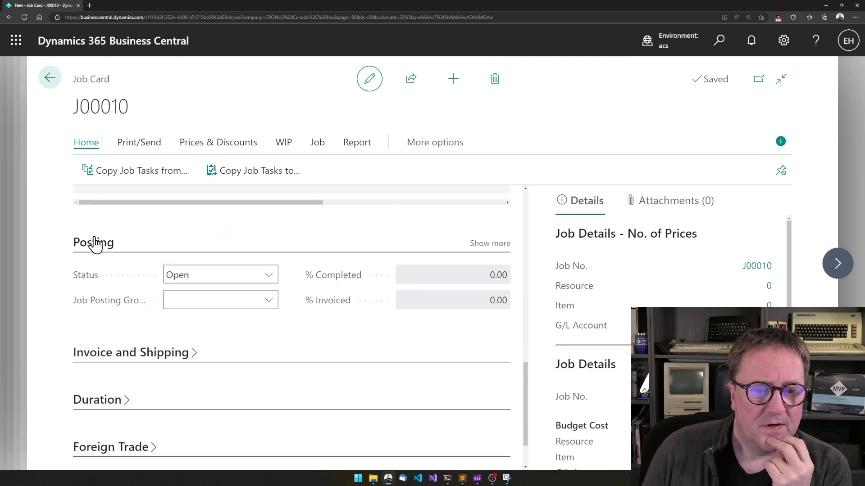
{"action": "left_click", "coordinate": [227, 279]}
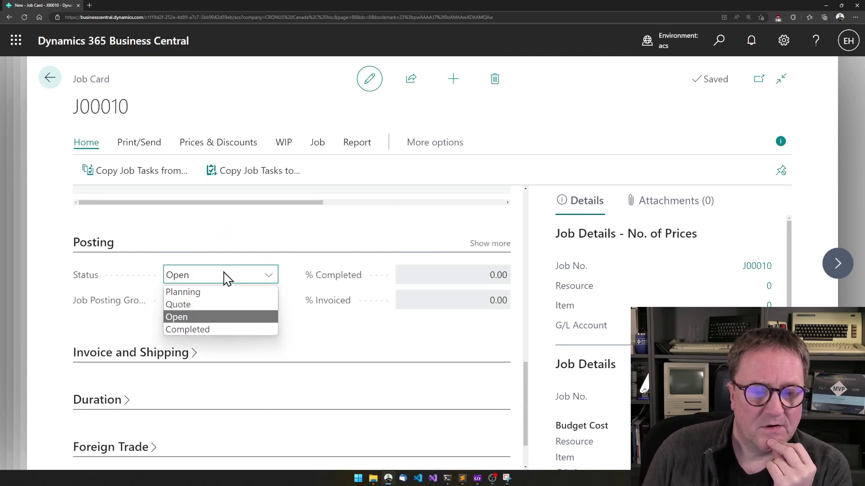
{"action": "left_click", "coordinate": [226, 279]}
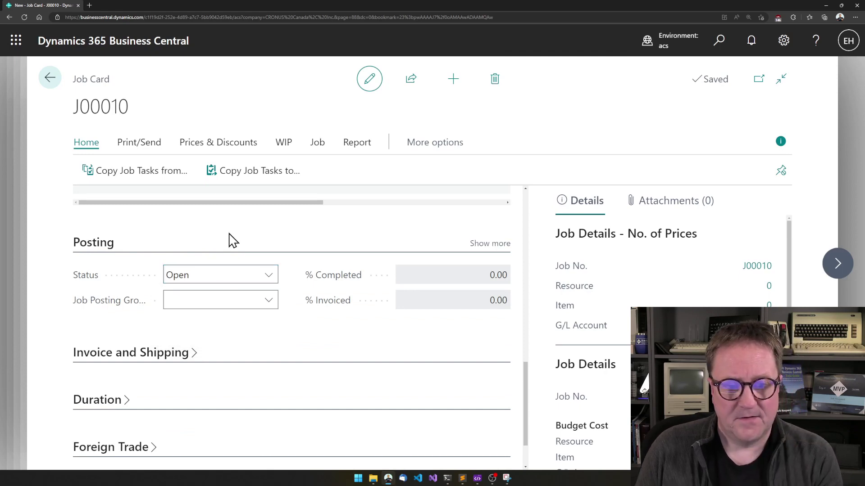
{"action": "key", "text": "Escape"}
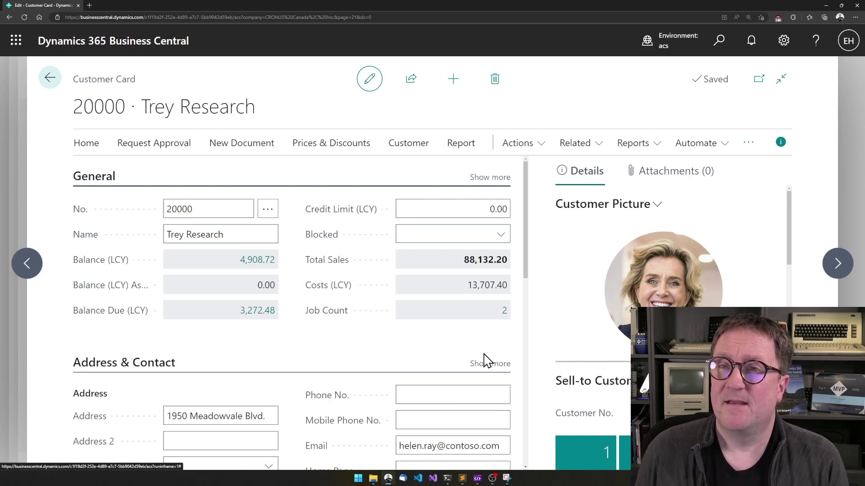
{"action": "scroll", "coordinate": [483, 347], "scroll_direction": "down", "scroll_amount": 1}
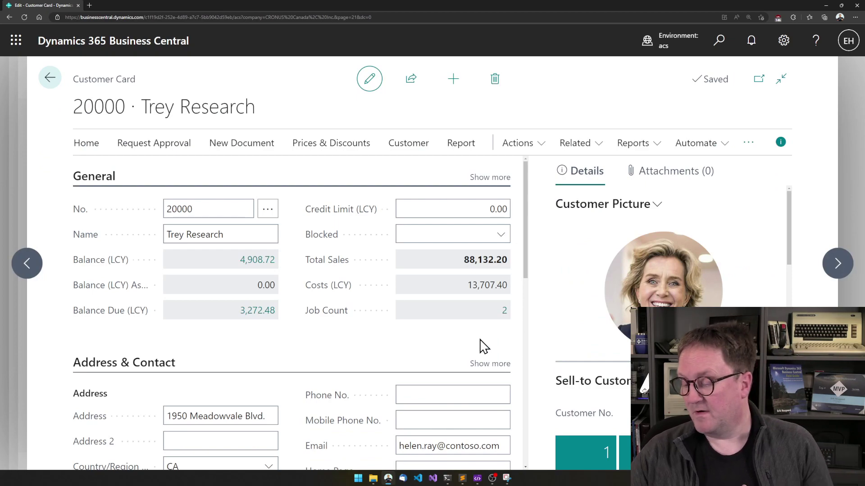